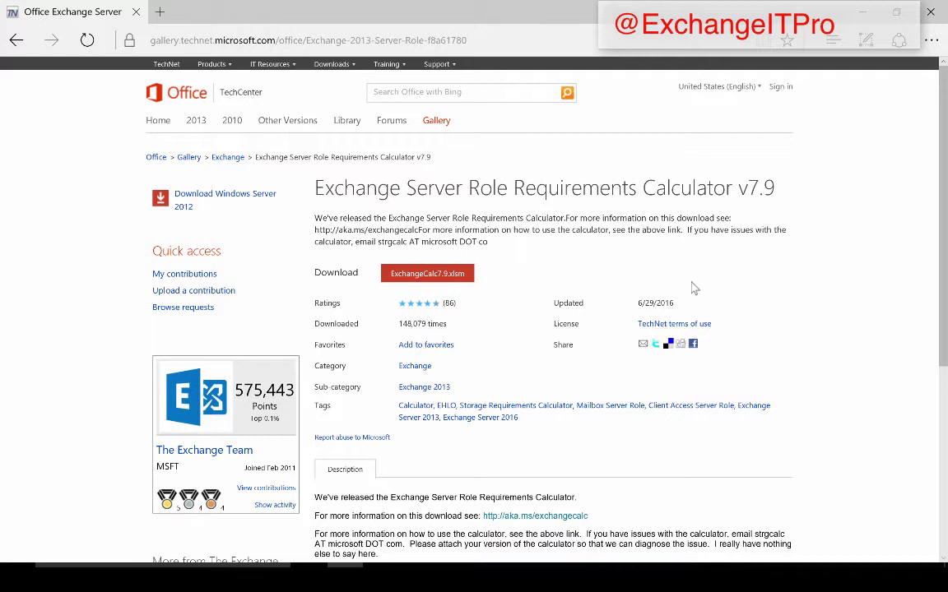
Download ExchangeCalc7.9.xlsm from TechNet Gallery after accepting the license, and locate it in Downloads
{"action": "left_click", "coordinate": [427, 275]}
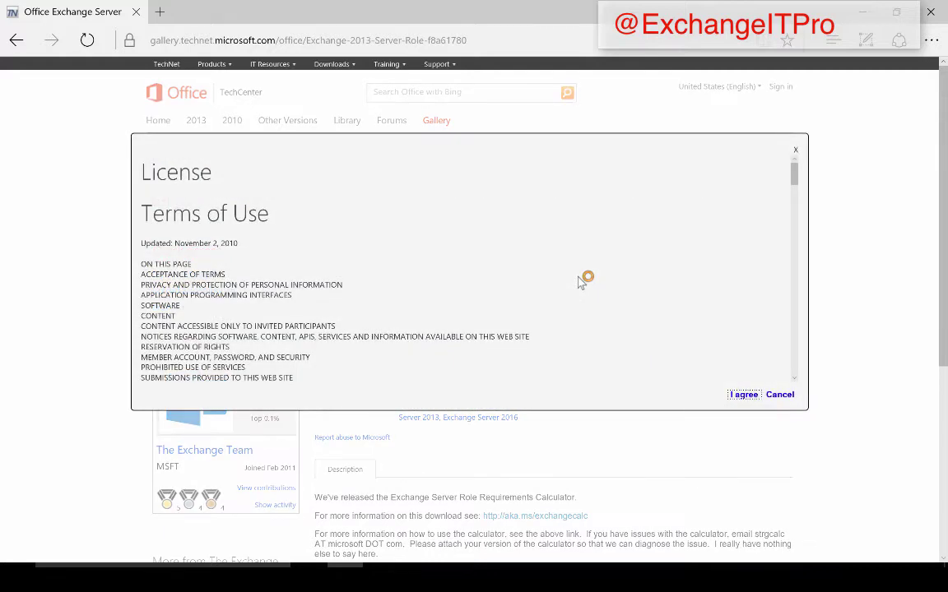
{"action": "left_click", "coordinate": [745, 396]}
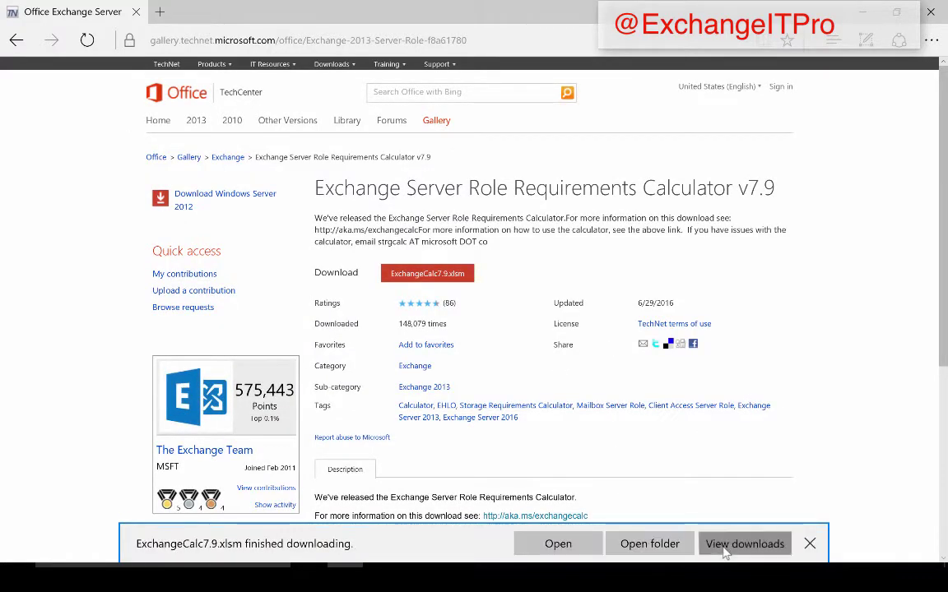
{"action": "left_click", "coordinate": [733, 551]}
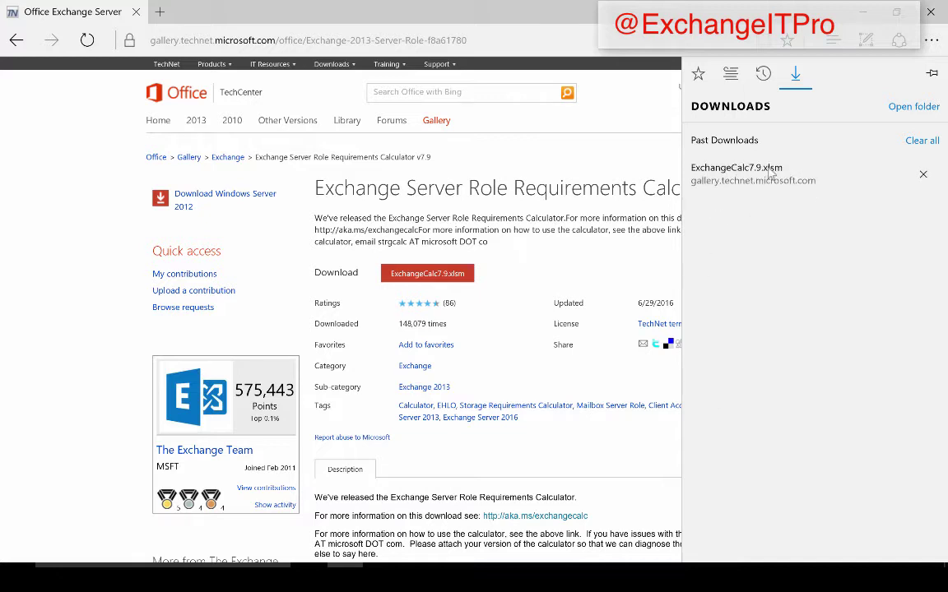
{"action": "left_click", "coordinate": [735, 188]}
{"action": "left_click", "coordinate": [914, 103]}
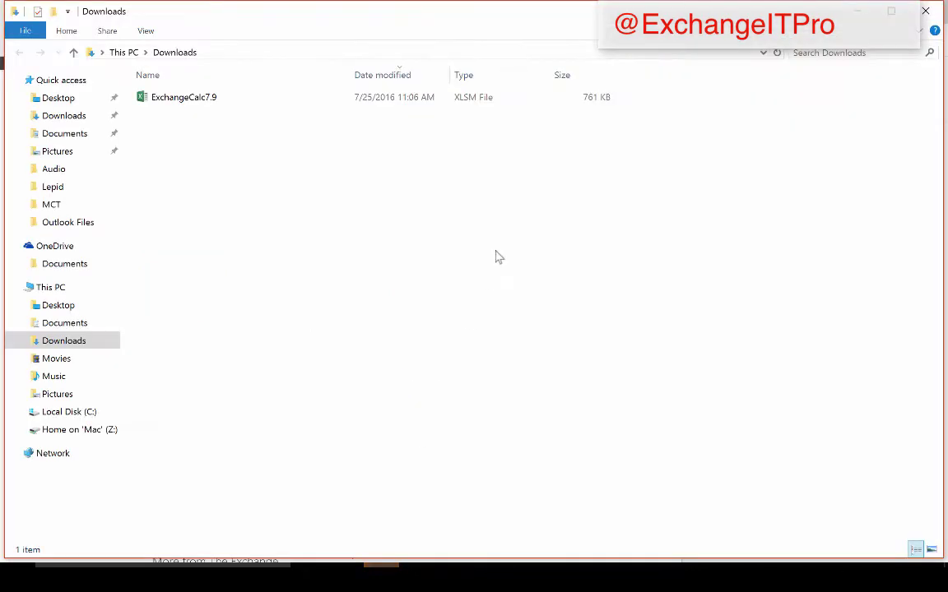
Try opening ExchangeCalc7.9 in the Mac Excel, then reveal the file in its Downloads folder
{"action": "double_click", "coordinate": [190, 100]}
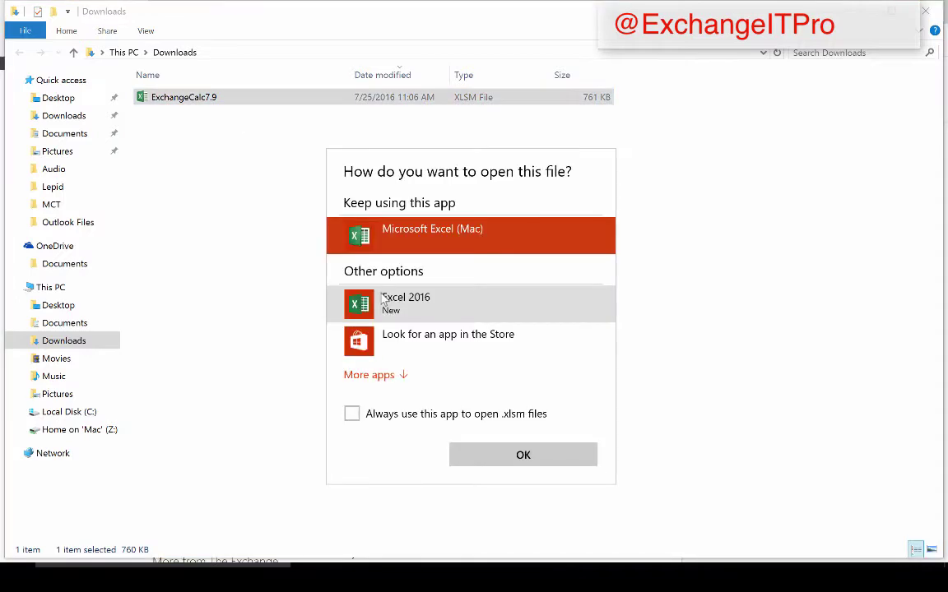
{"action": "left_click", "coordinate": [525, 239]}
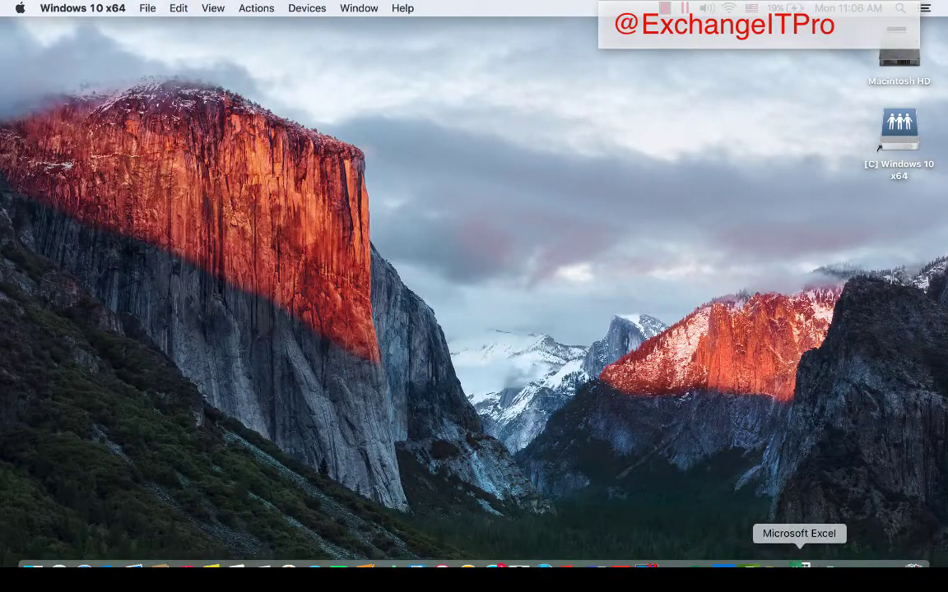
{"action": "left_click", "coordinate": [719, 568]}
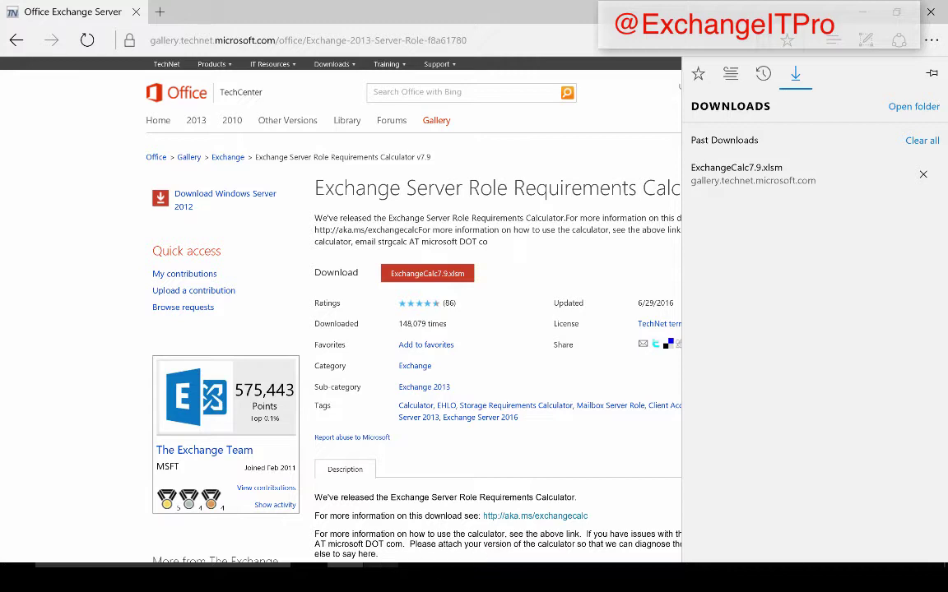
{"action": "left_click", "coordinate": [913, 106]}
Open ExchangeCalc7.9 with Excel 2016 from its Open with menu
{"action": "right_click", "coordinate": [245, 99]}
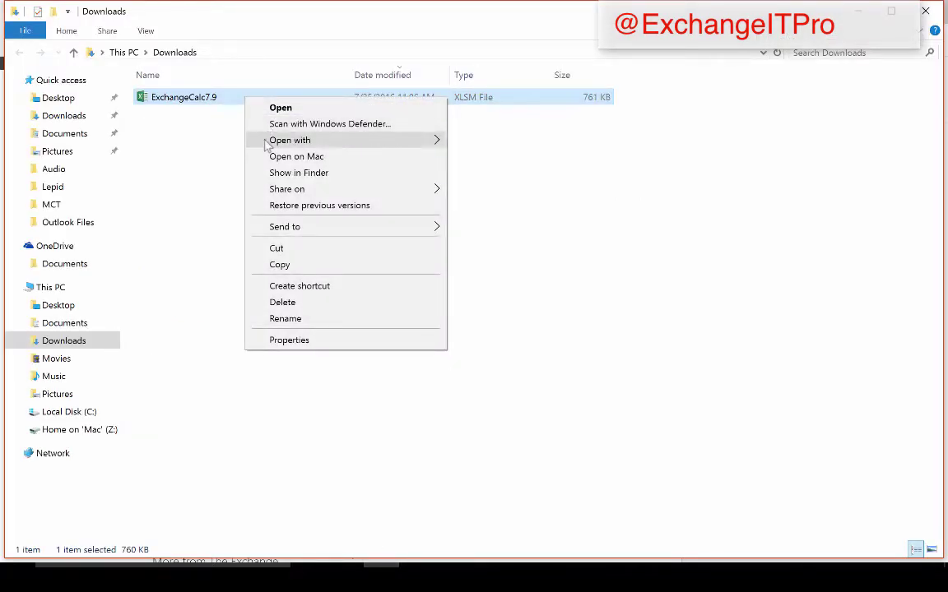
{"action": "mouse_move", "coordinate": [279, 140]}
{"action": "left_click", "coordinate": [501, 142]}
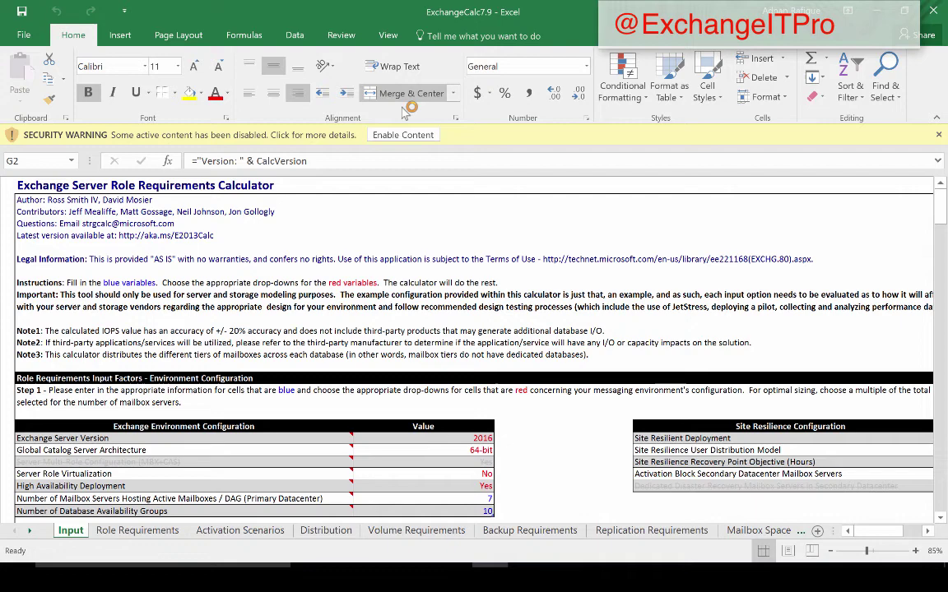
Enable the workbook's content, mark it as a trusted document, and quit the Mac copy of Excel
{"action": "left_click", "coordinate": [405, 135]}
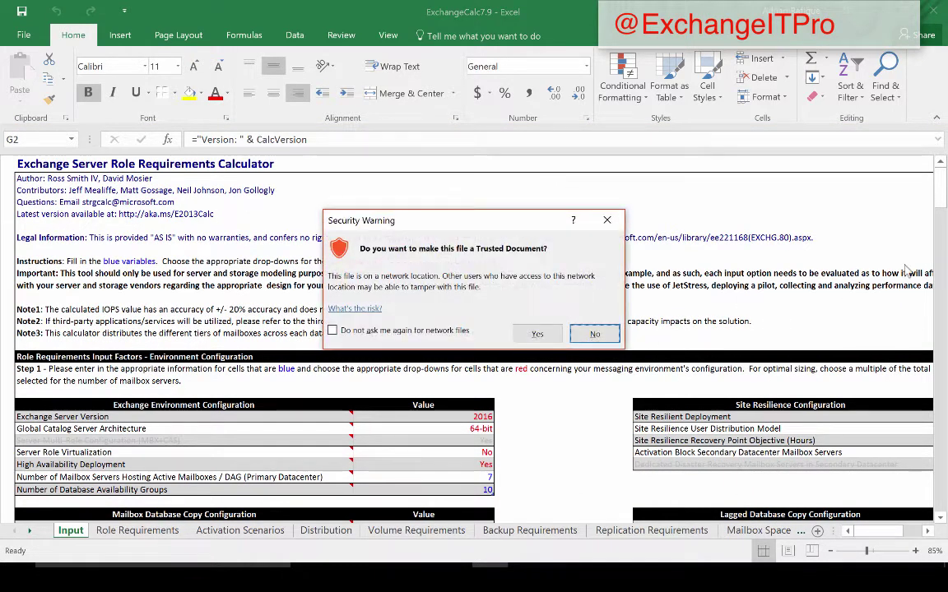
{"action": "left_click", "coordinate": [543, 334]}
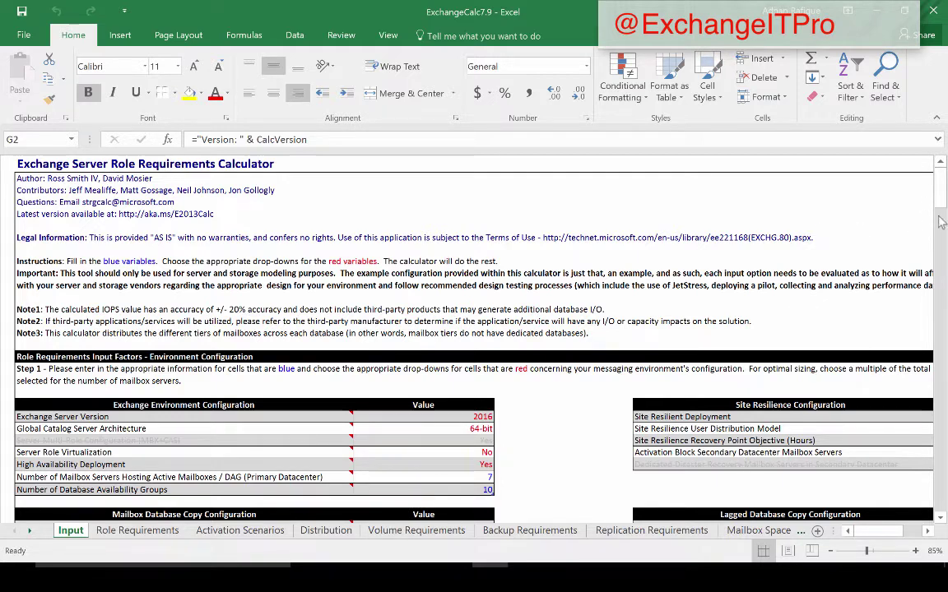
{"action": "right_click", "coordinate": [797, 555]}
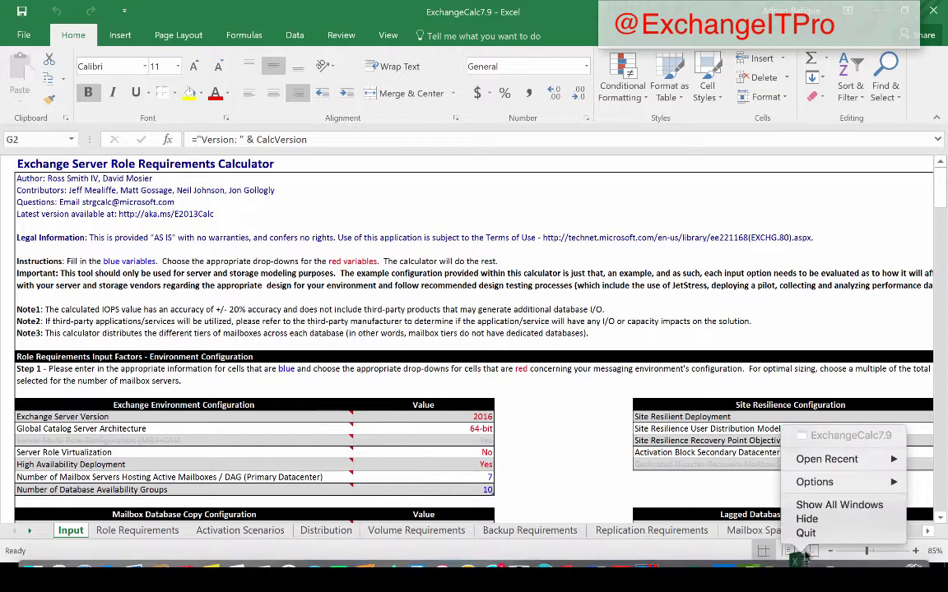
{"action": "left_click", "coordinate": [805, 533]}
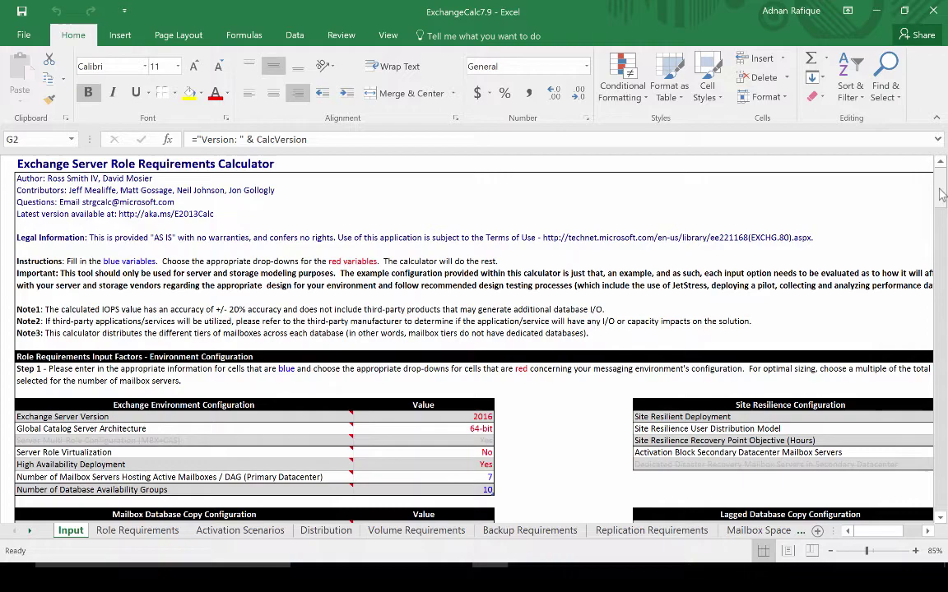
{"action": "left_click_drag", "start_coordinate": [943, 193], "coordinate": [944, 218]}
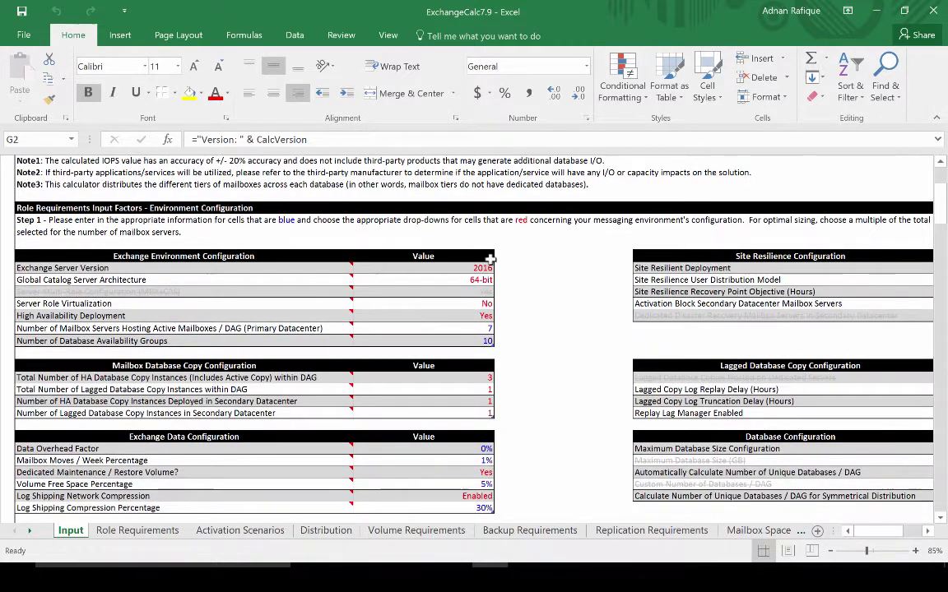
{"action": "left_click", "coordinate": [485, 280]}
{"action": "left_click", "coordinate": [487, 268]}
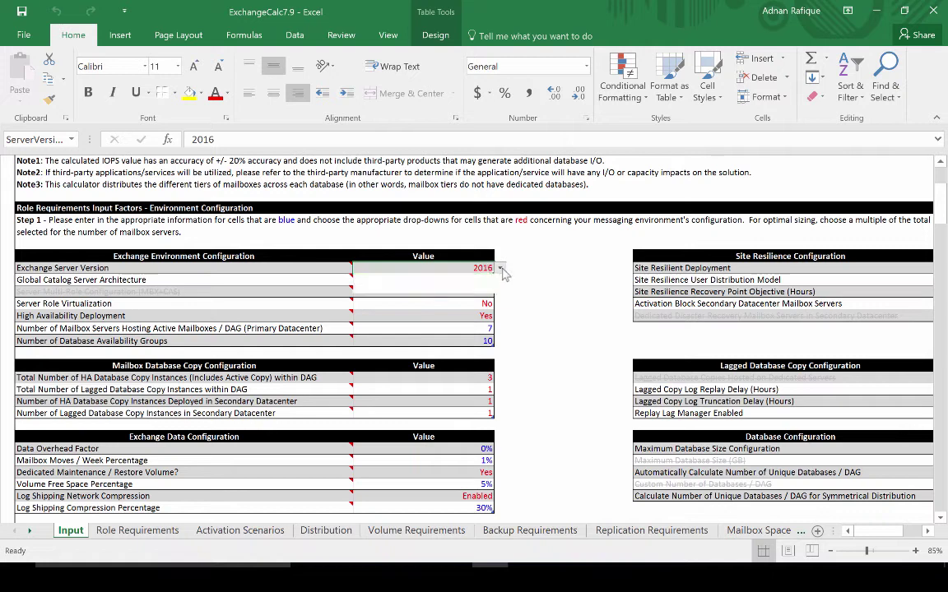
{"action": "left_click", "coordinate": [499, 269]}
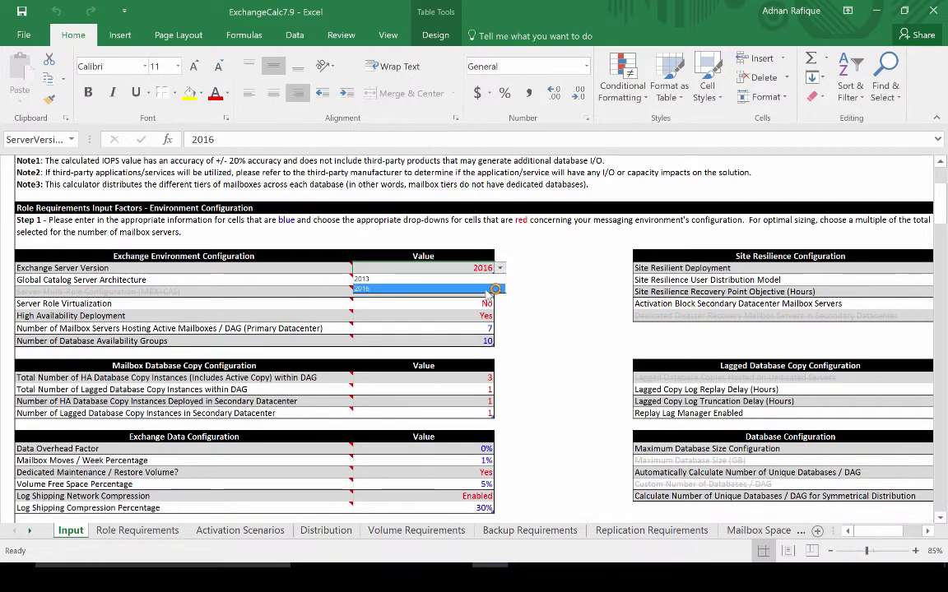
{"action": "left_click", "coordinate": [494, 287]}
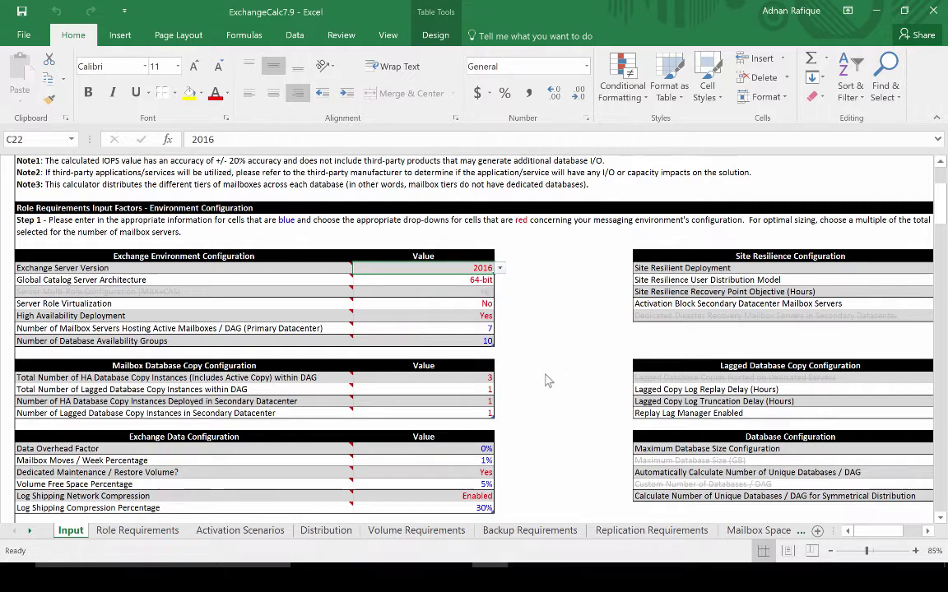
{"action": "left_click", "coordinate": [455, 271]}
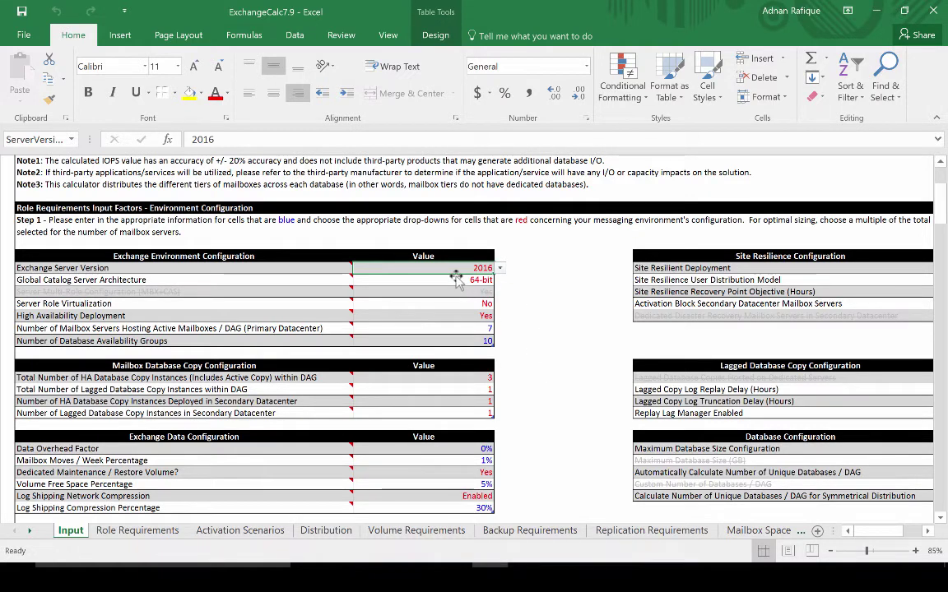
{"action": "left_click", "coordinate": [457, 281]}
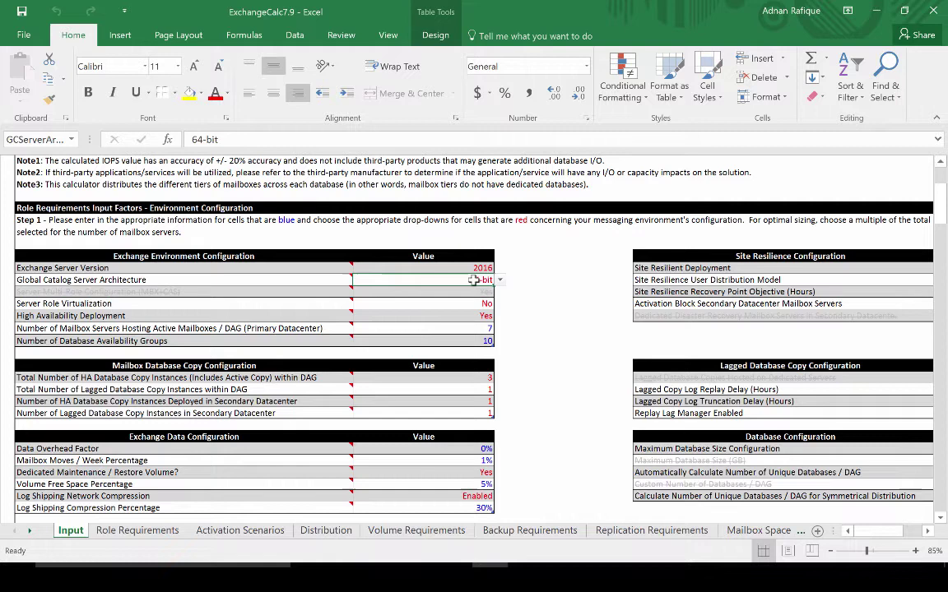
{"action": "left_click", "coordinate": [499, 280]}
{"action": "key", "text": "Escape"}
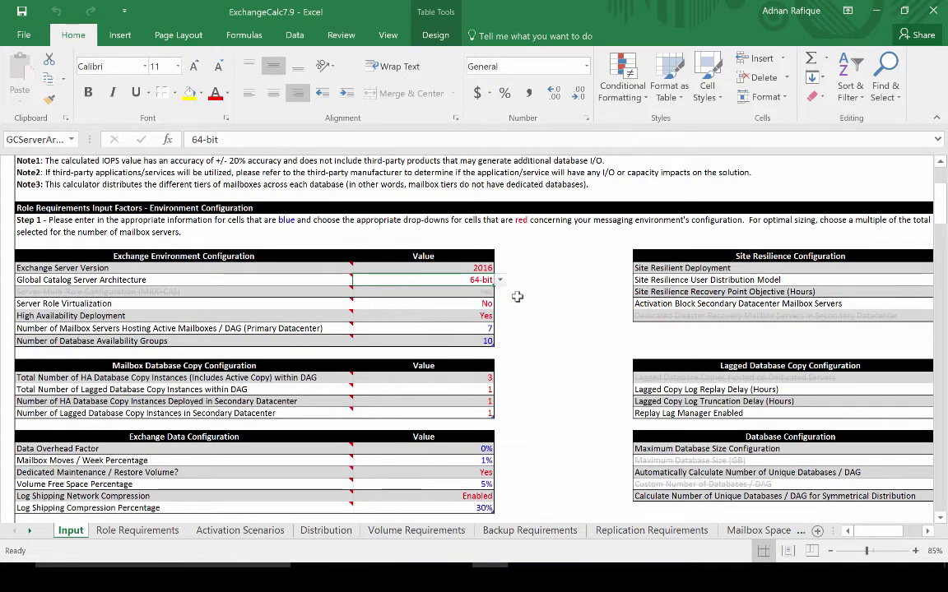
{"action": "left_click", "coordinate": [517, 294]}
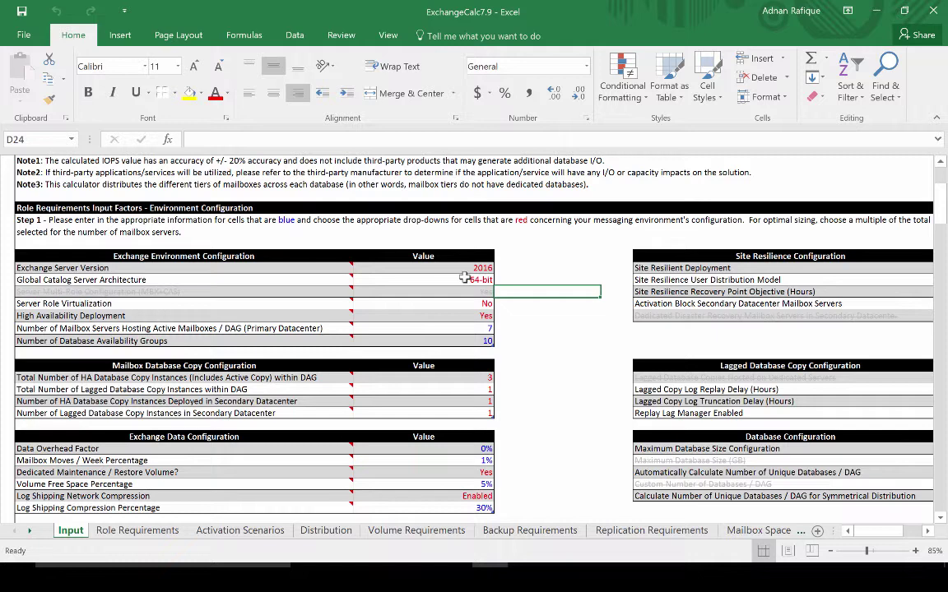
{"action": "left_click", "coordinate": [424, 303]}
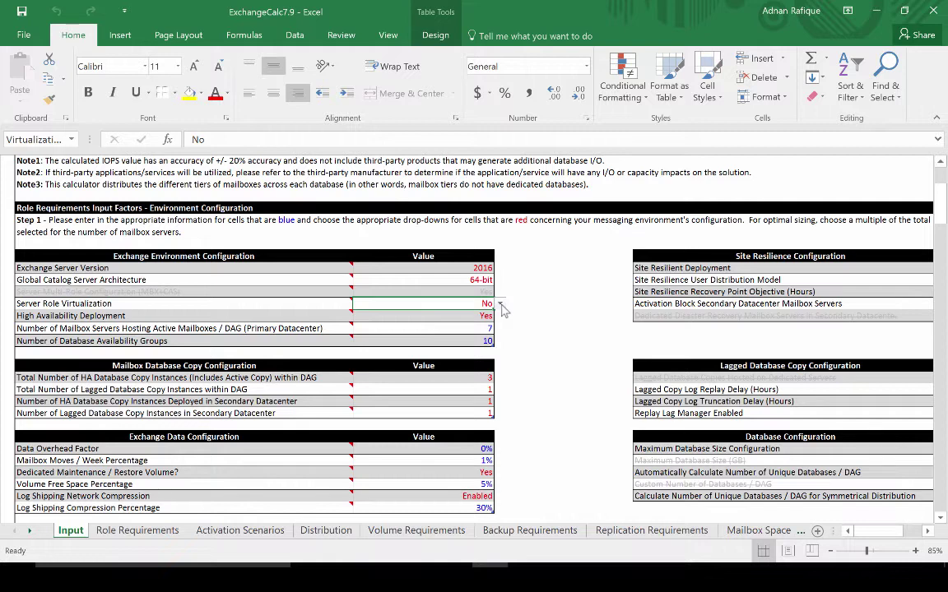
{"action": "left_click", "coordinate": [458, 318]}
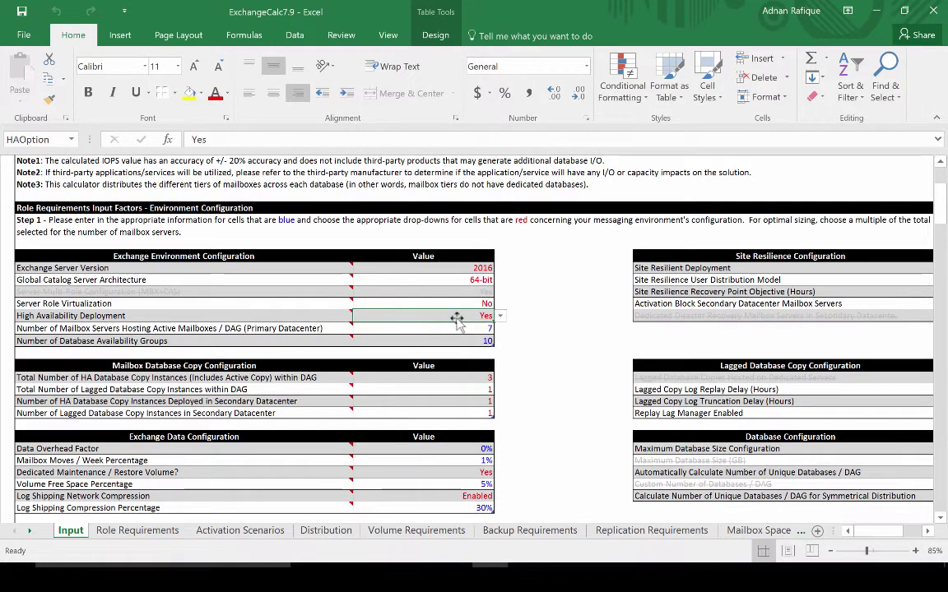
{"action": "left_click", "coordinate": [499, 317]}
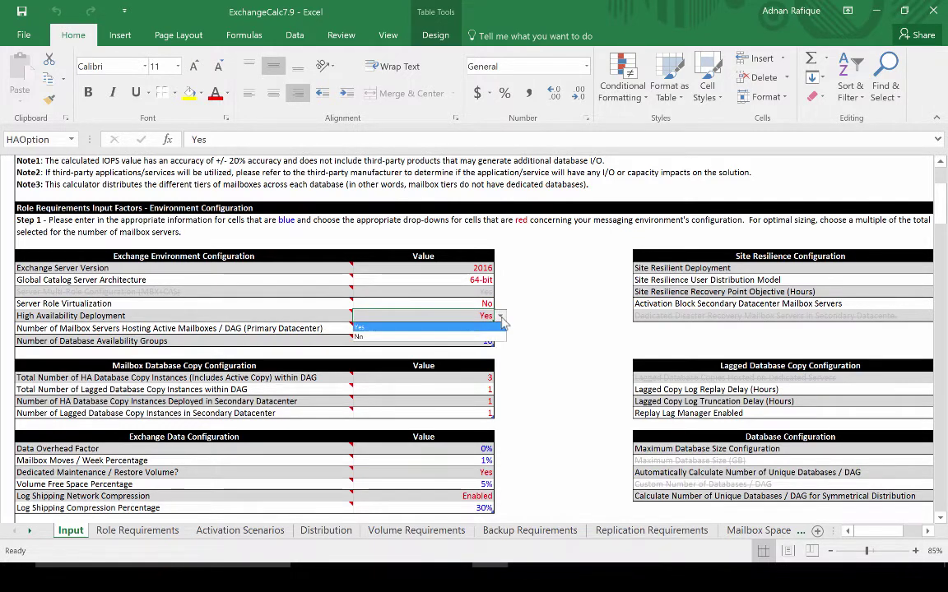
{"action": "left_click", "coordinate": [501, 317]}
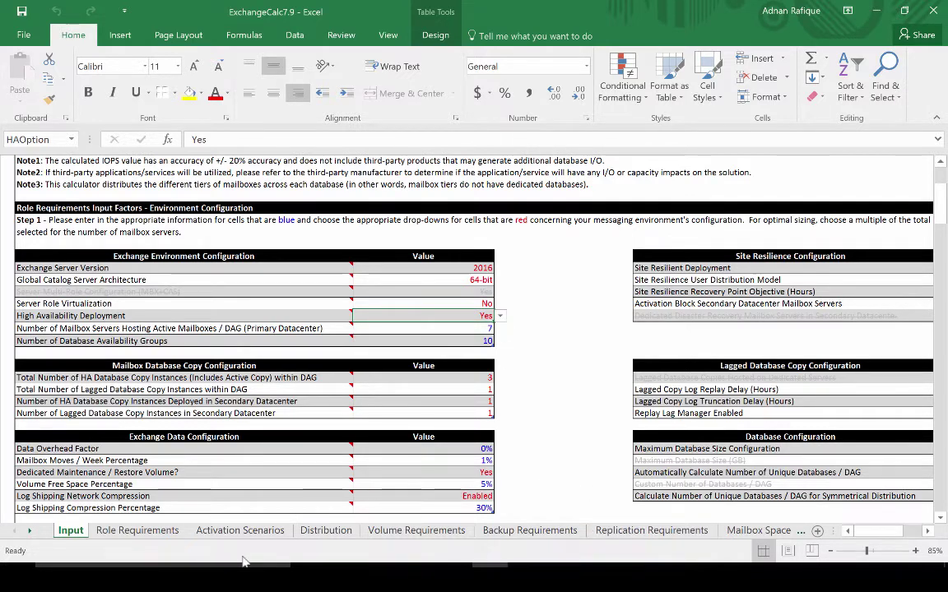
{"action": "left_click", "coordinate": [502, 318]}
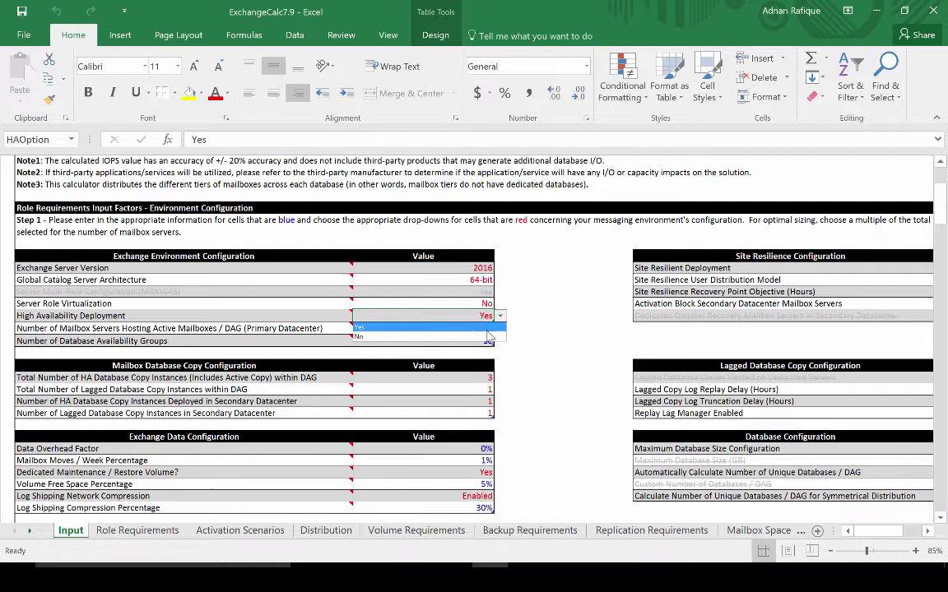
{"action": "left_click", "coordinate": [484, 337]}
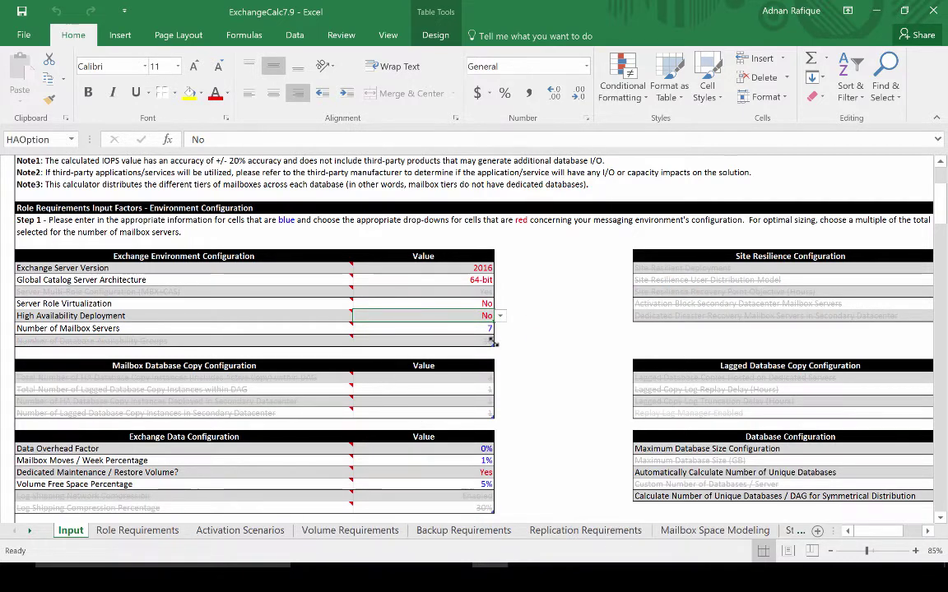
{"action": "left_click", "coordinate": [500, 317]}
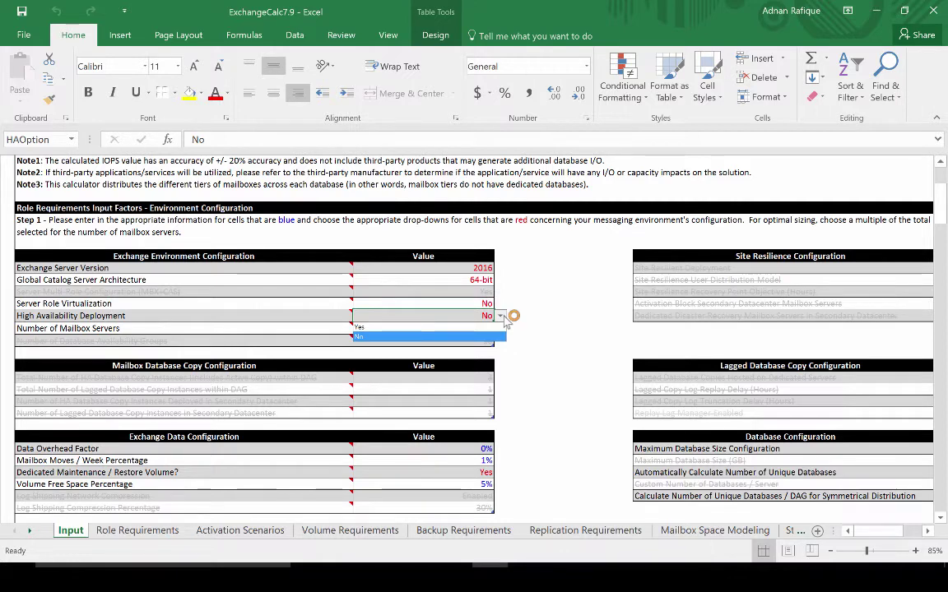
{"action": "left_click", "coordinate": [492, 328]}
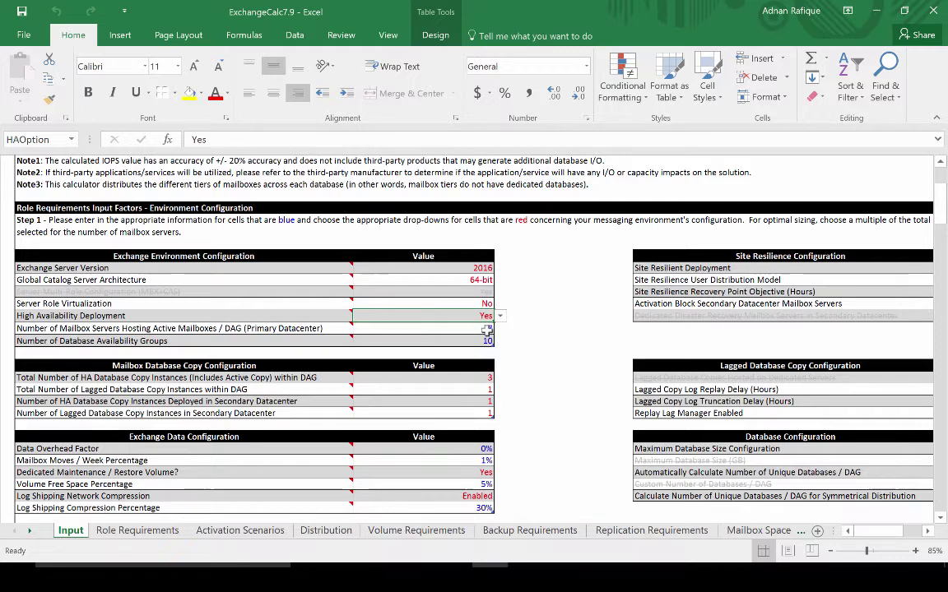
{"action": "left_click", "coordinate": [487, 329]}
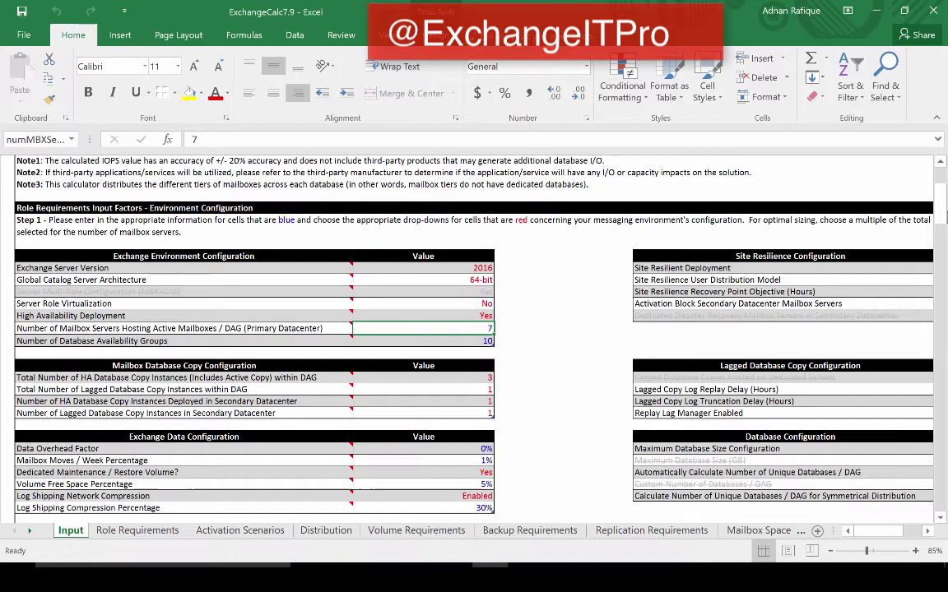
{"action": "left_click_drag", "start_coordinate": [944, 216], "coordinate": [945, 223]}
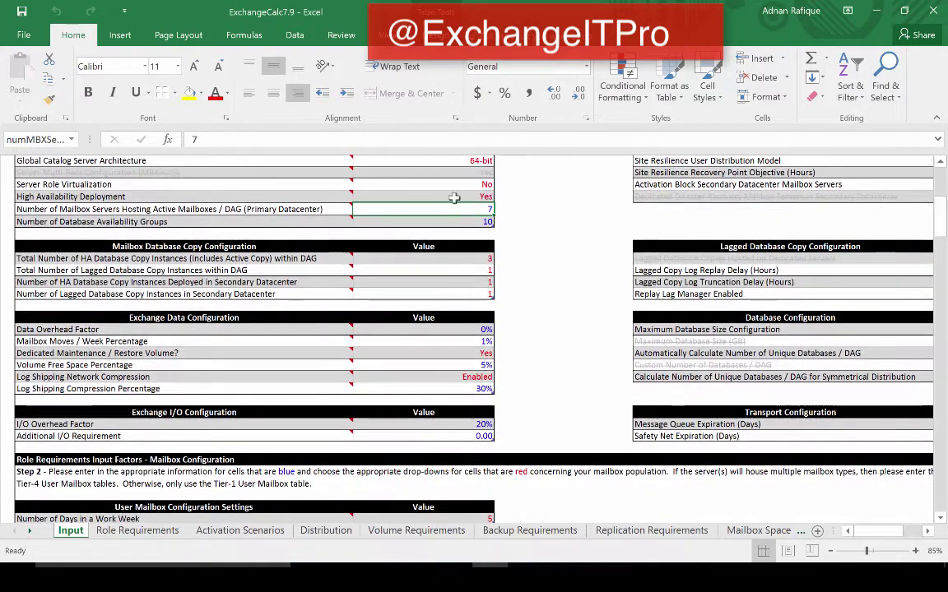
{"action": "mouse_move", "coordinate": [314, 209]}
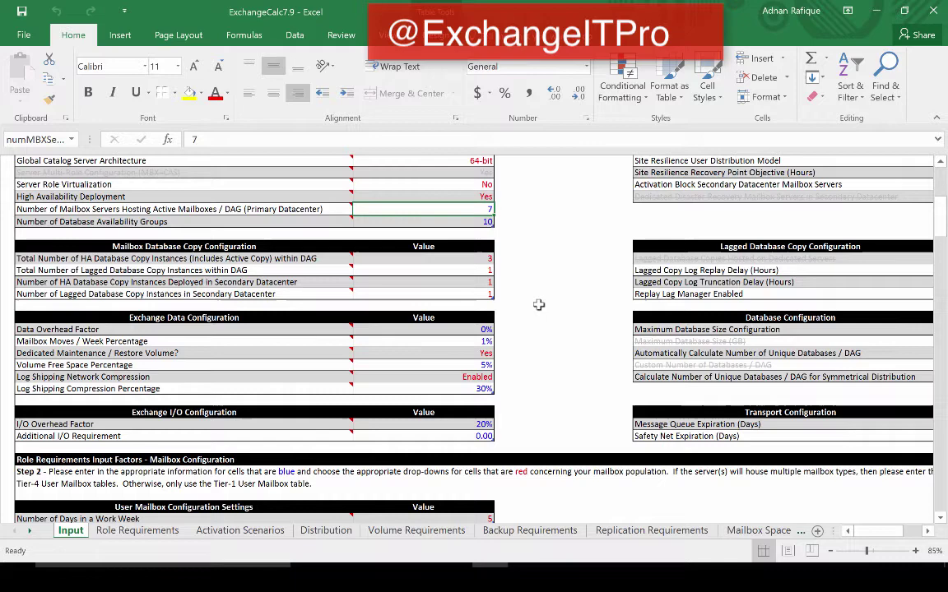
Read through the Input sheet's cell comments, then bring up the Distribution sheet's DAG1 database layout
{"action": "left_click_drag", "start_coordinate": [941, 206], "coordinate": [945, 255]}
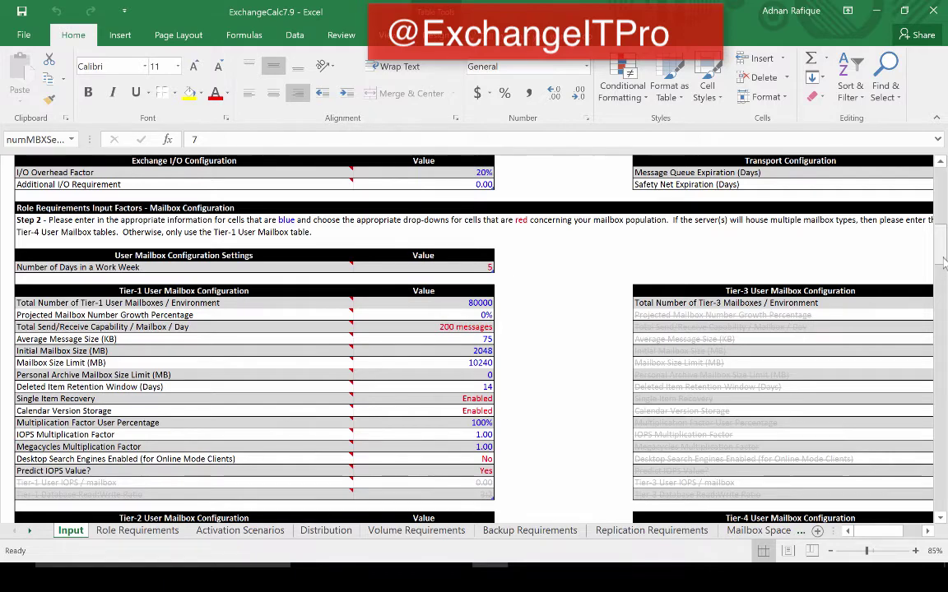
{"action": "left_click_drag", "start_coordinate": [945, 262], "coordinate": [945, 236]}
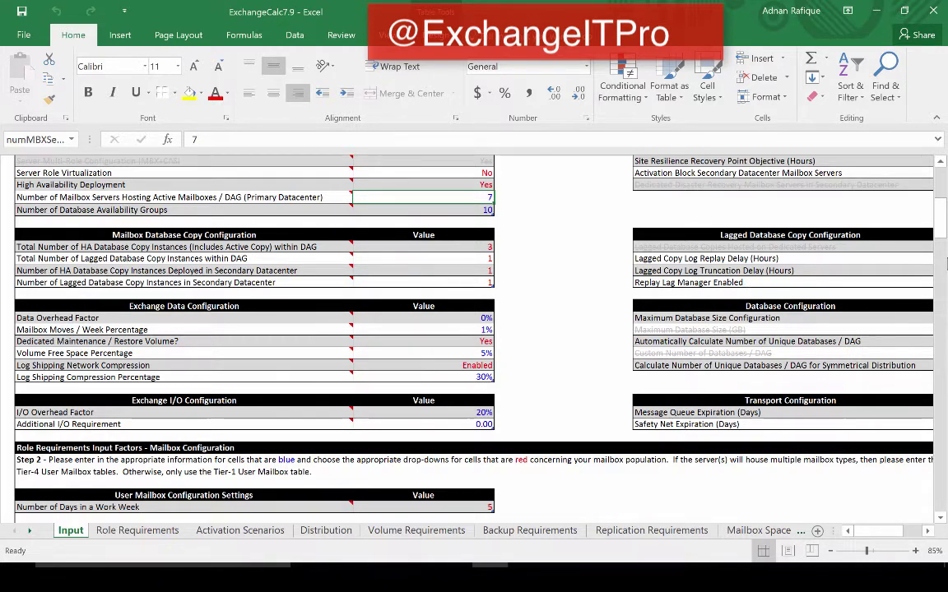
{"action": "left_click_drag", "start_coordinate": [944, 229], "coordinate": [944, 229]}
{"action": "mouse_move", "coordinate": [259, 318]}
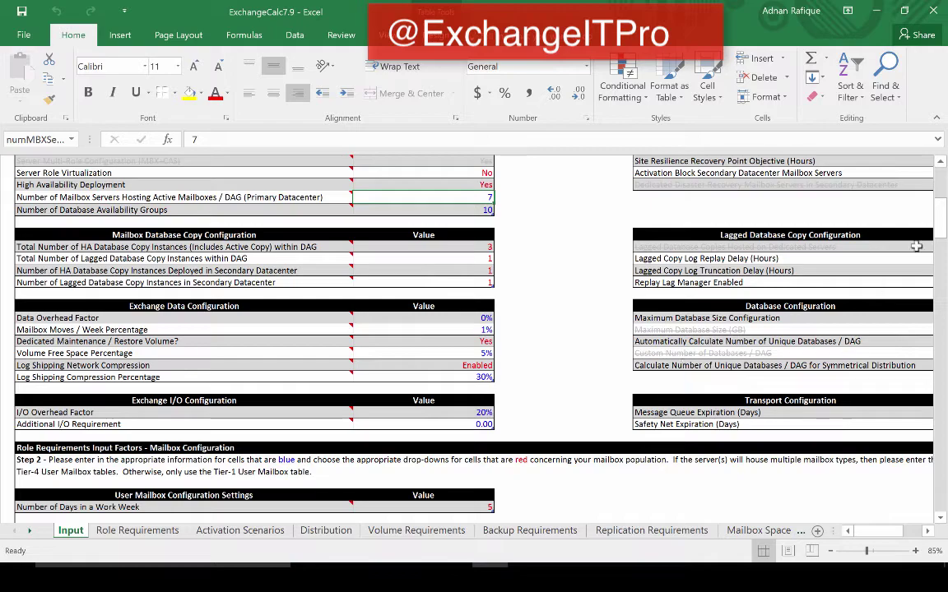
{"action": "left_click_drag", "start_coordinate": [942, 216], "coordinate": [943, 265]}
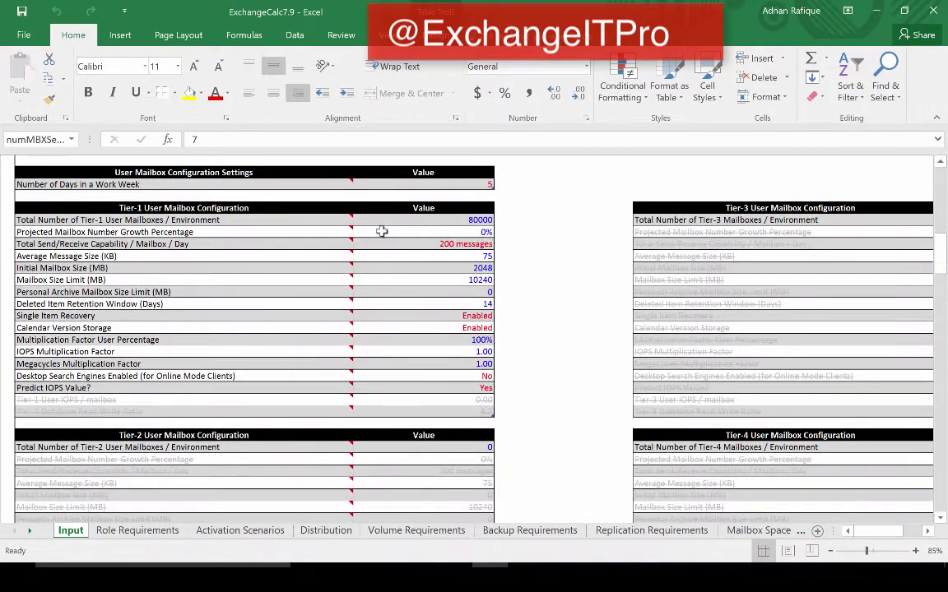
{"action": "mouse_move", "coordinate": [283, 243]}
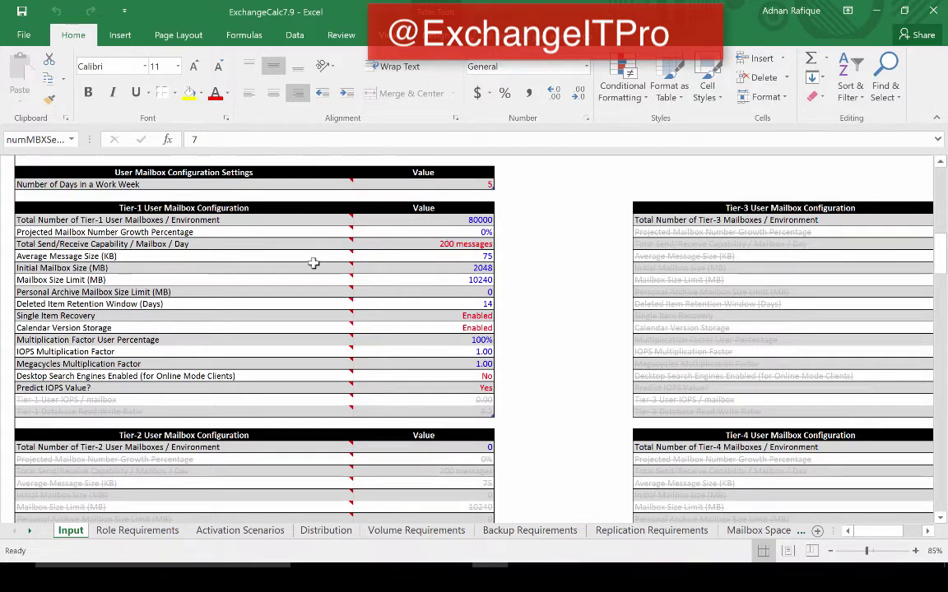
{"action": "mouse_move", "coordinate": [309, 253]}
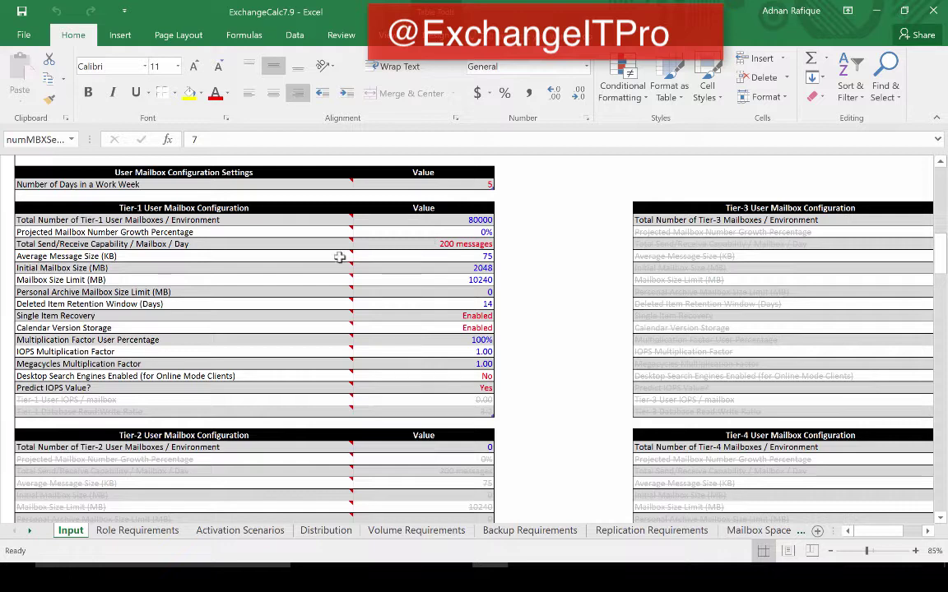
{"action": "mouse_move", "coordinate": [349, 268]}
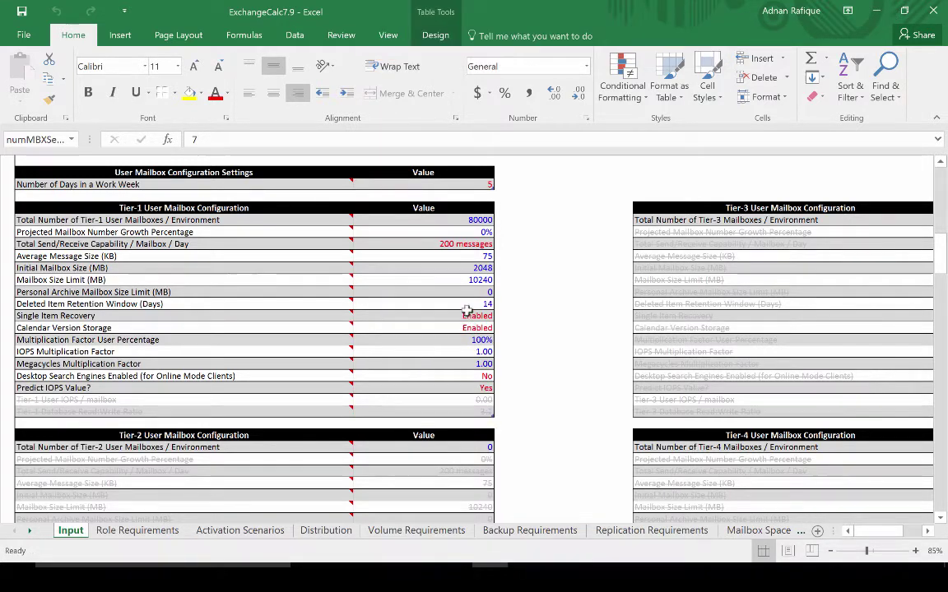
{"action": "mouse_move", "coordinate": [323, 303]}
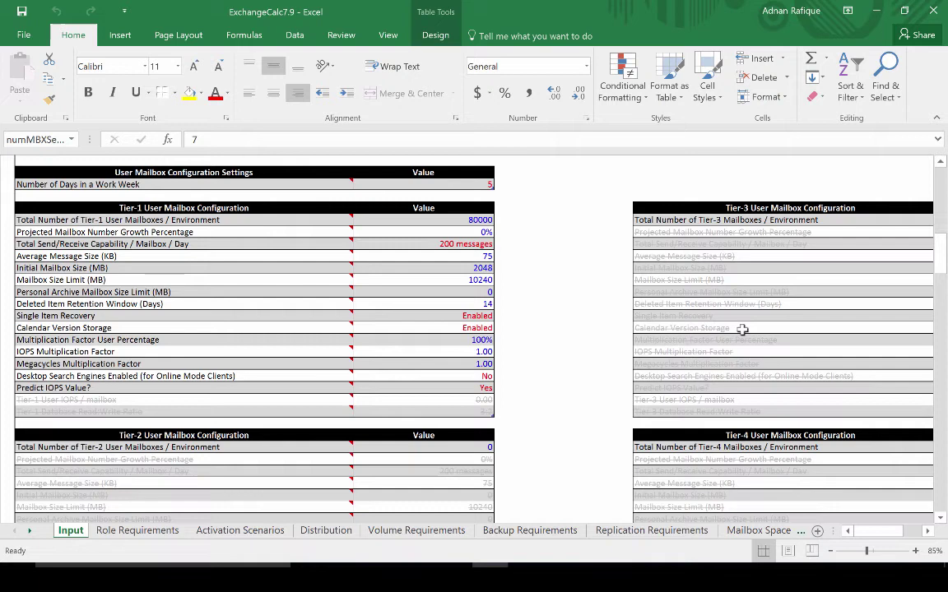
{"action": "left_click_drag", "start_coordinate": [868, 539], "coordinate": [847, 251]}
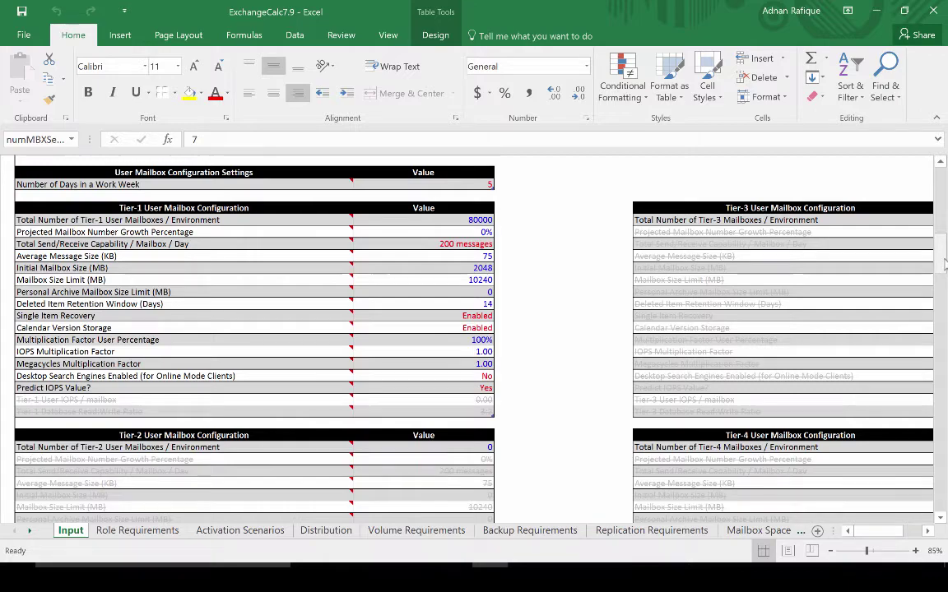
{"action": "left_click_drag", "start_coordinate": [945, 264], "coordinate": [943, 397]}
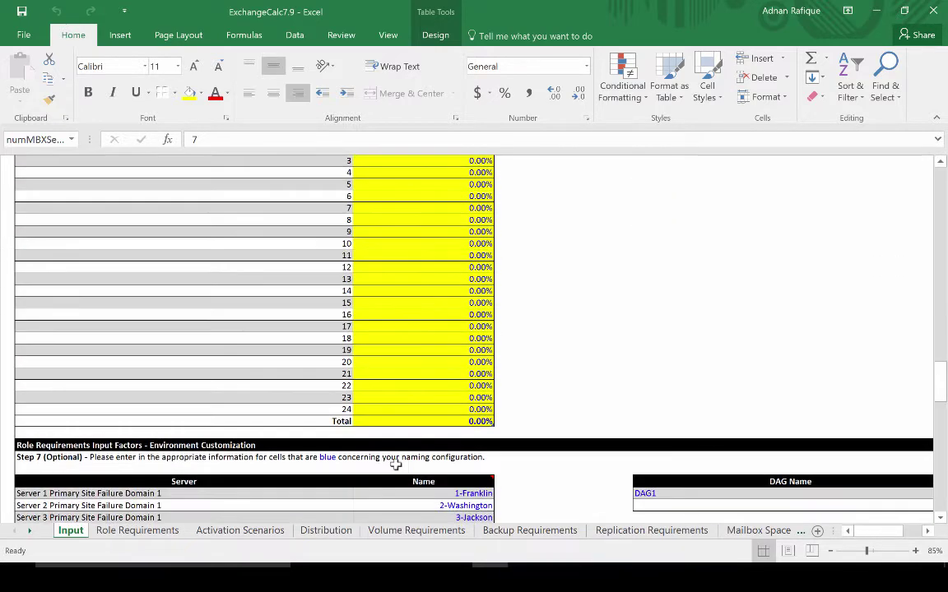
{"action": "left_click", "coordinate": [324, 532]}
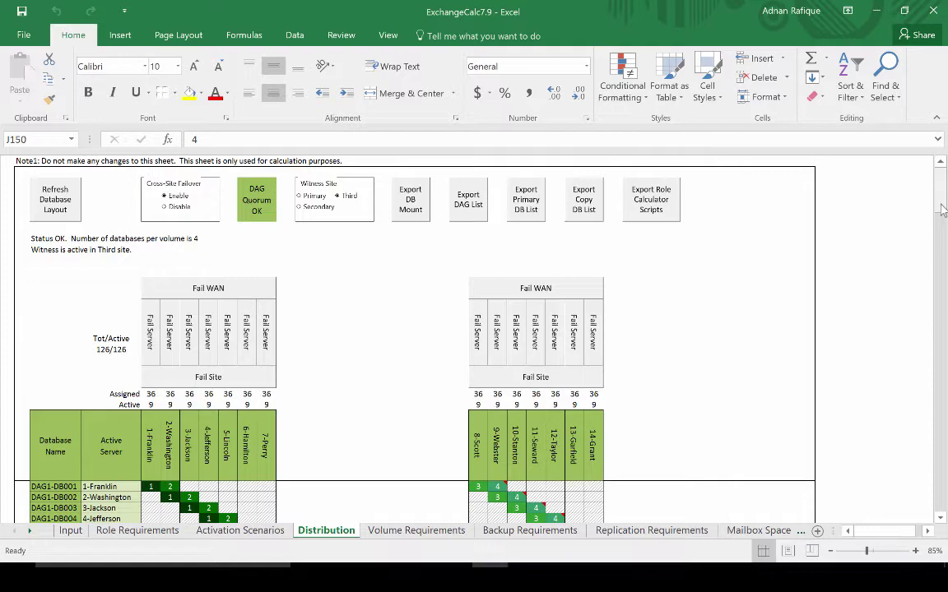
Scroll the Distribution sheet down to DAG1-DB126, then move to the Volume Requirements sheet
{"action": "mouse_move", "coordinate": [942, 210]}
{"action": "left_mouse_down"}
{"action": "mouse_move", "coordinate": [941, 247]}
{"action": "mouse_move", "coordinate": [940, 210]}
{"action": "left_mouse_up"}
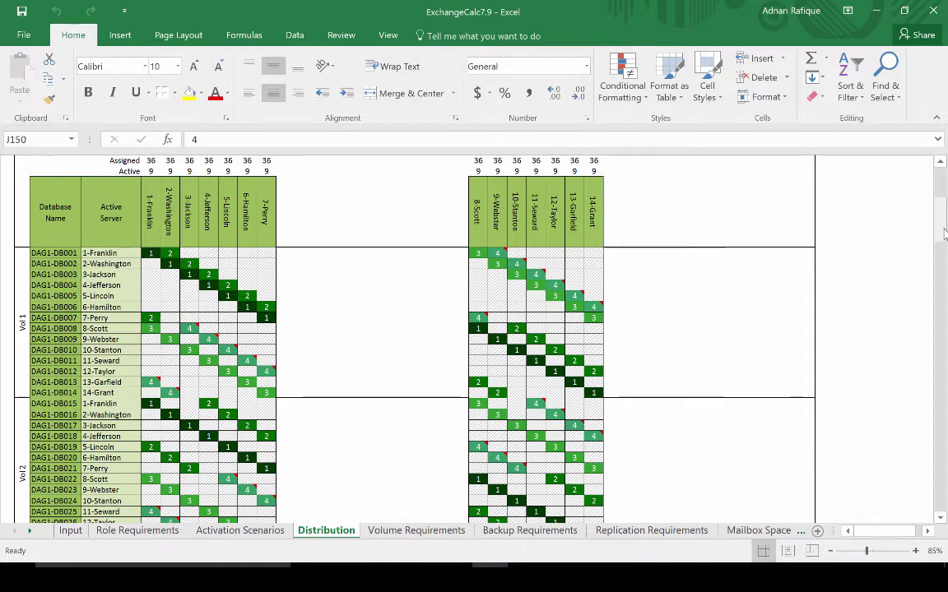
{"action": "mouse_move", "coordinate": [945, 235]}
{"action": "left_mouse_down"}
{"action": "mouse_move", "coordinate": [944, 271]}
{"action": "mouse_move", "coordinate": [945, 202]}
{"action": "mouse_move", "coordinate": [944, 229]}
{"action": "left_mouse_up"}
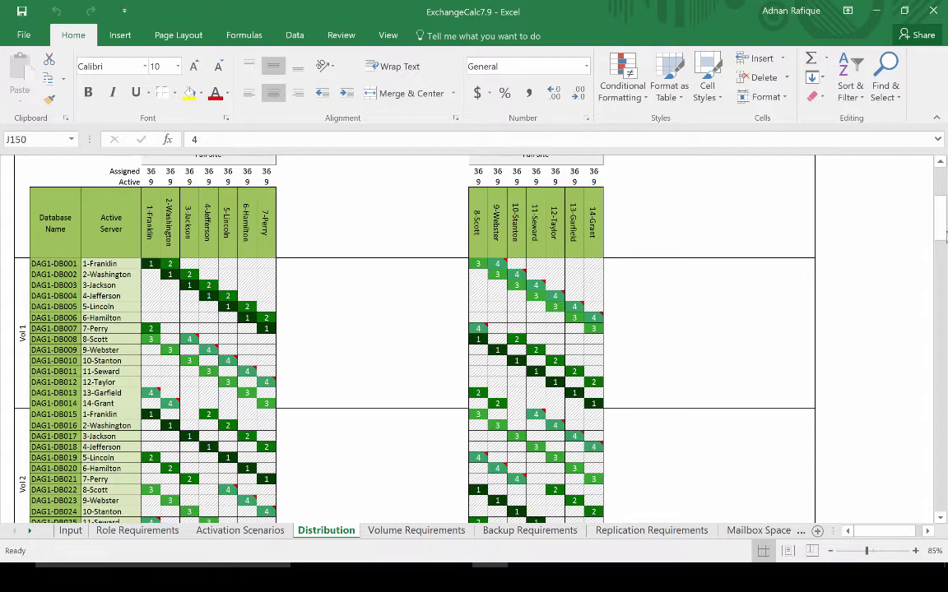
{"action": "left_click_drag", "start_coordinate": [944, 237], "coordinate": [943, 392]}
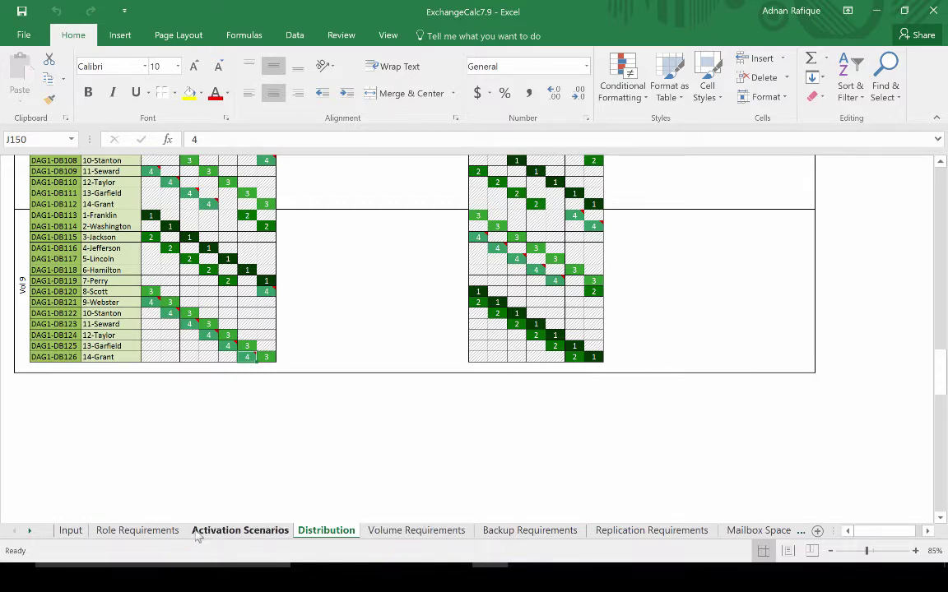
{"action": "left_click", "coordinate": [392, 533]}
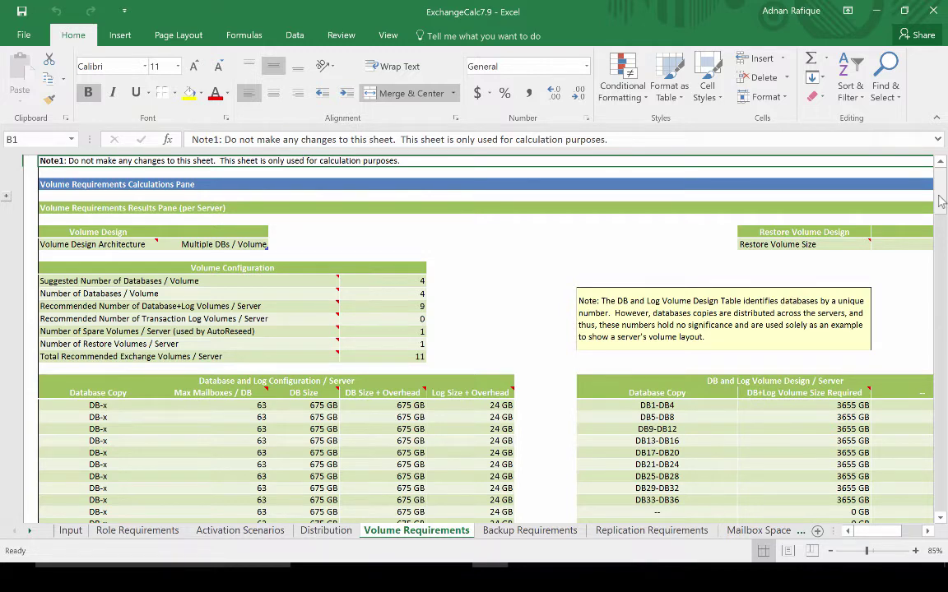
{"action": "left_click_drag", "start_coordinate": [942, 202], "coordinate": [942, 239]}
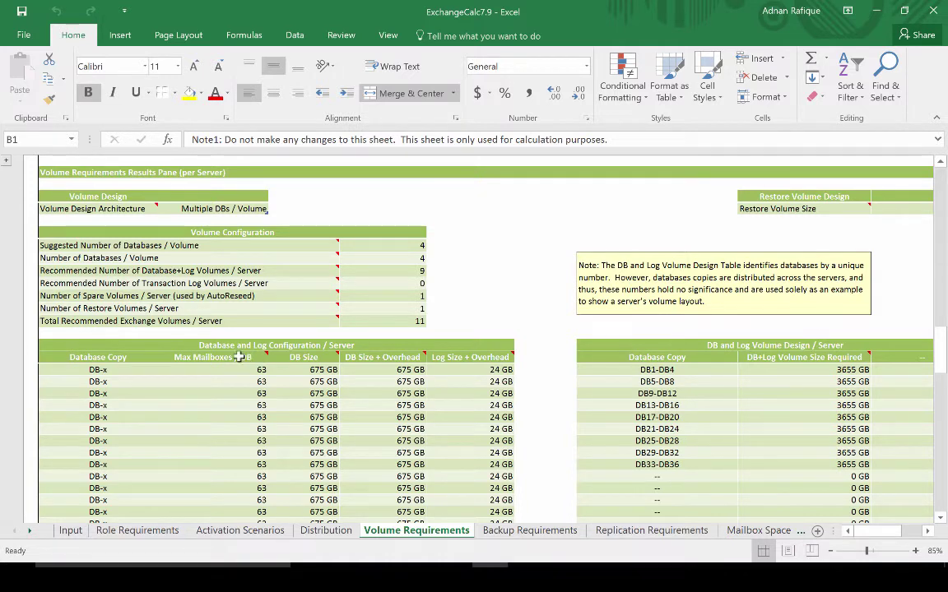
{"action": "mouse_move", "coordinate": [244, 354]}
{"action": "left_click_drag", "start_coordinate": [942, 368], "coordinate": [944, 367]}
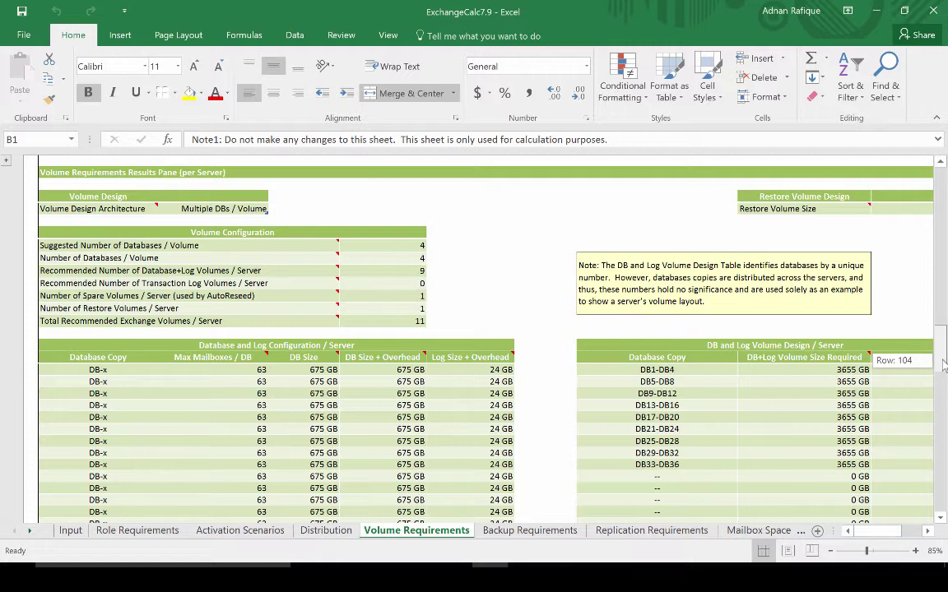
{"action": "left_click_drag", "start_coordinate": [944, 367], "coordinate": [945, 508]}
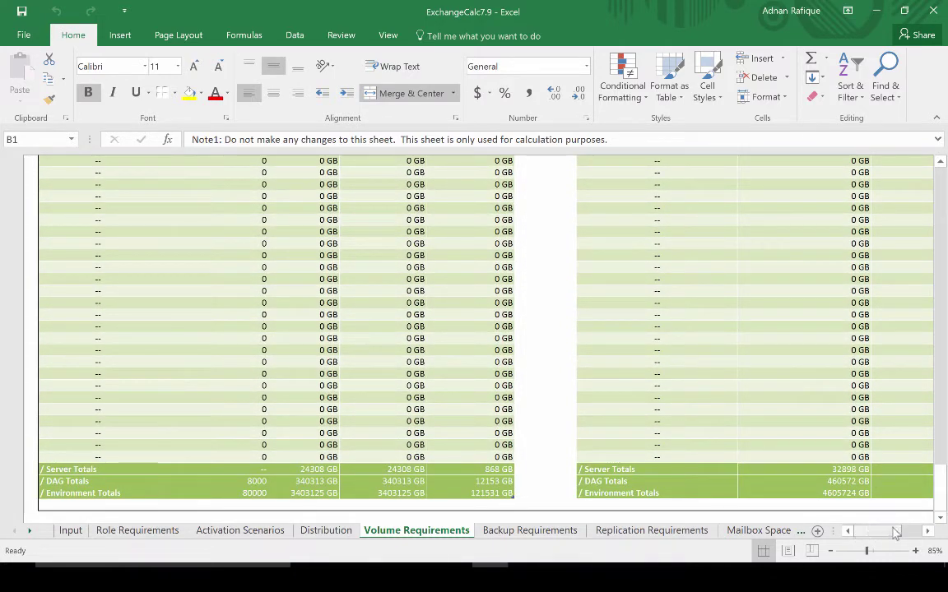
{"action": "mouse_move", "coordinate": [944, 452]}
{"action": "left_mouse_down"}
{"action": "mouse_move", "coordinate": [945, 257]}
{"action": "mouse_move", "coordinate": [942, 454]}
{"action": "left_mouse_up"}
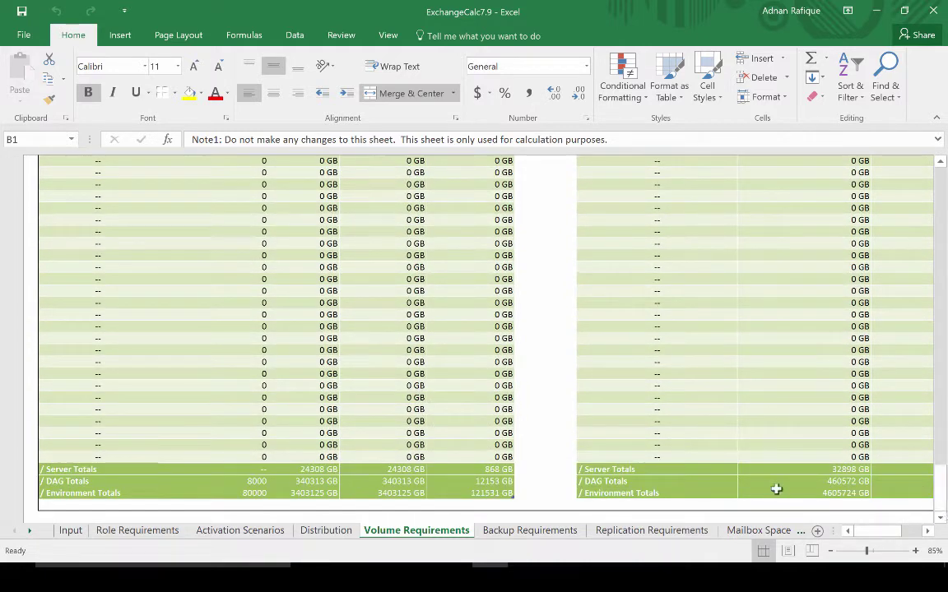
Inspect the Server, DAG and Environment volume total formulas, then scroll back up the Volume Requirements sheet
{"action": "left_click", "coordinate": [833, 473]}
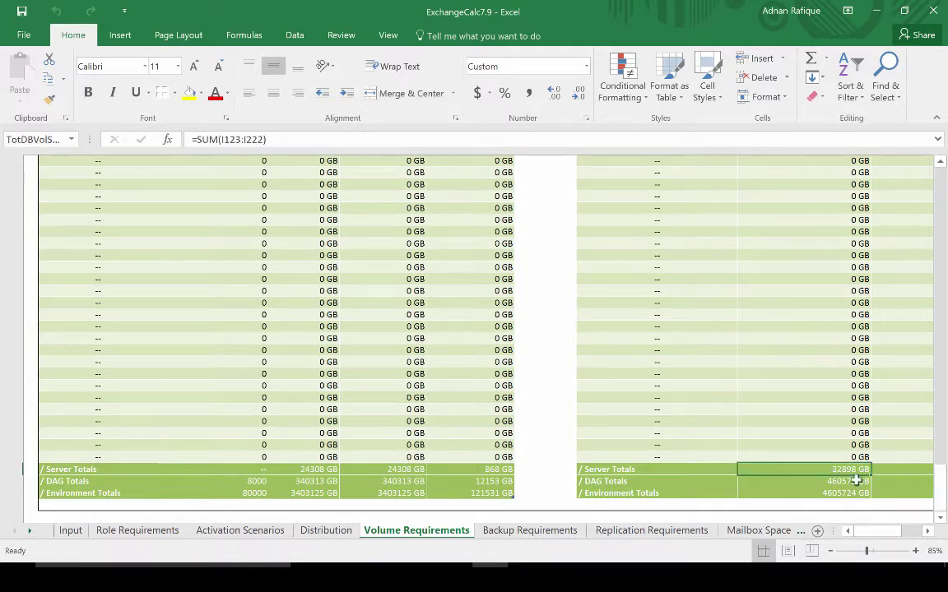
{"action": "left_click", "coordinate": [855, 481]}
{"action": "left_click", "coordinate": [847, 493]}
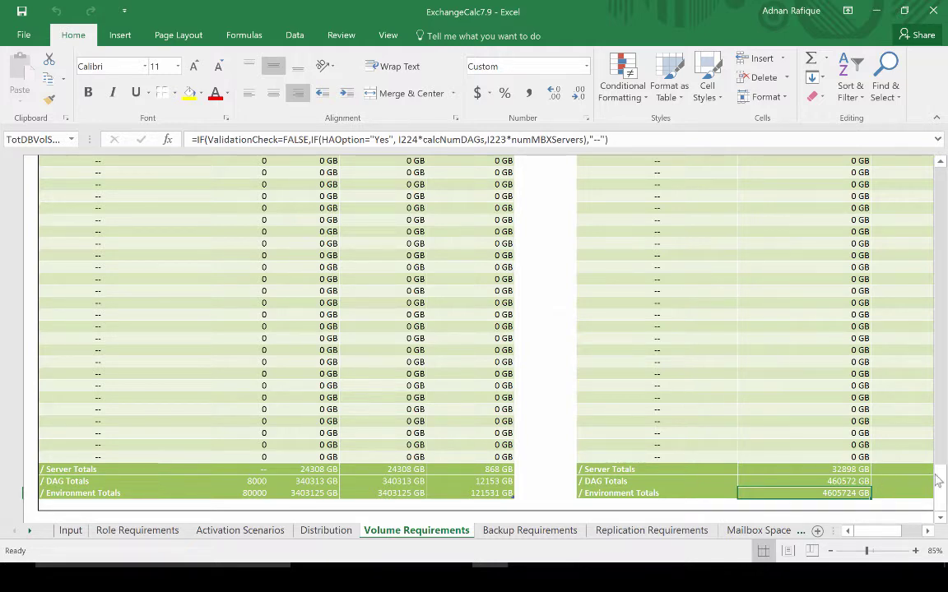
{"action": "left_click_drag", "start_coordinate": [940, 457], "coordinate": [940, 488]}
{"action": "left_click_drag", "start_coordinate": [944, 420], "coordinate": [944, 366]}
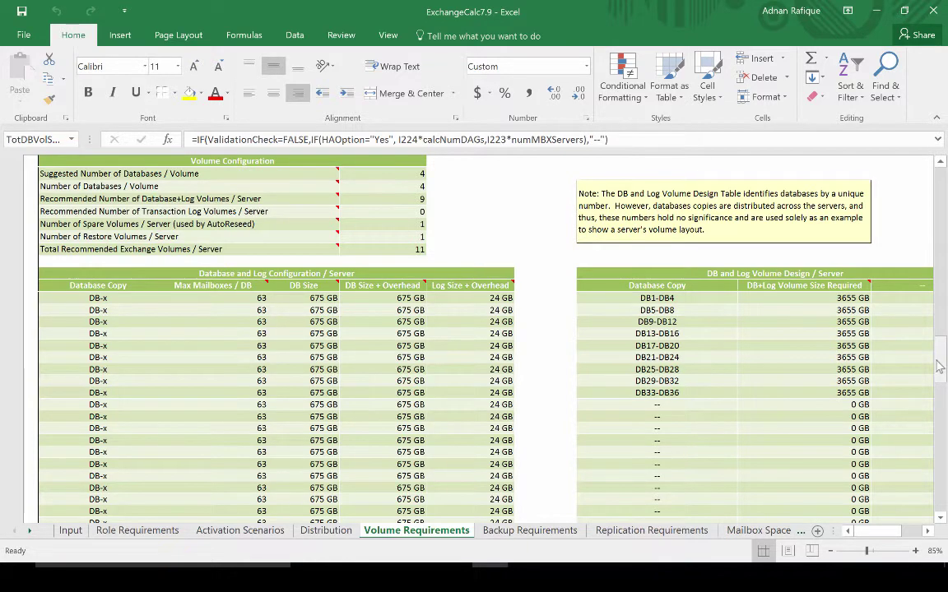
{"action": "left_click_drag", "start_coordinate": [941, 365], "coordinate": [940, 385]}
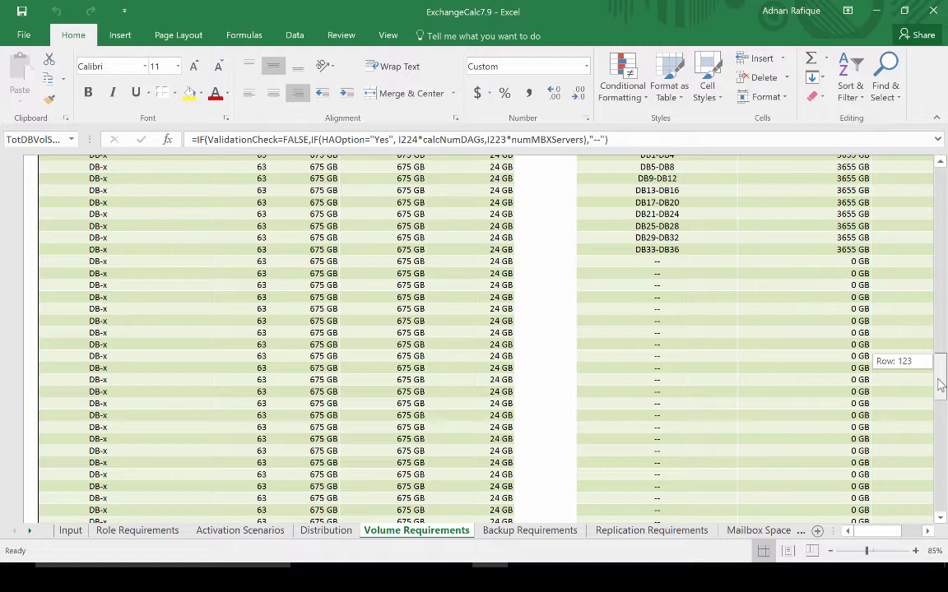
{"action": "left_click_drag", "start_coordinate": [940, 385], "coordinate": [941, 374]}
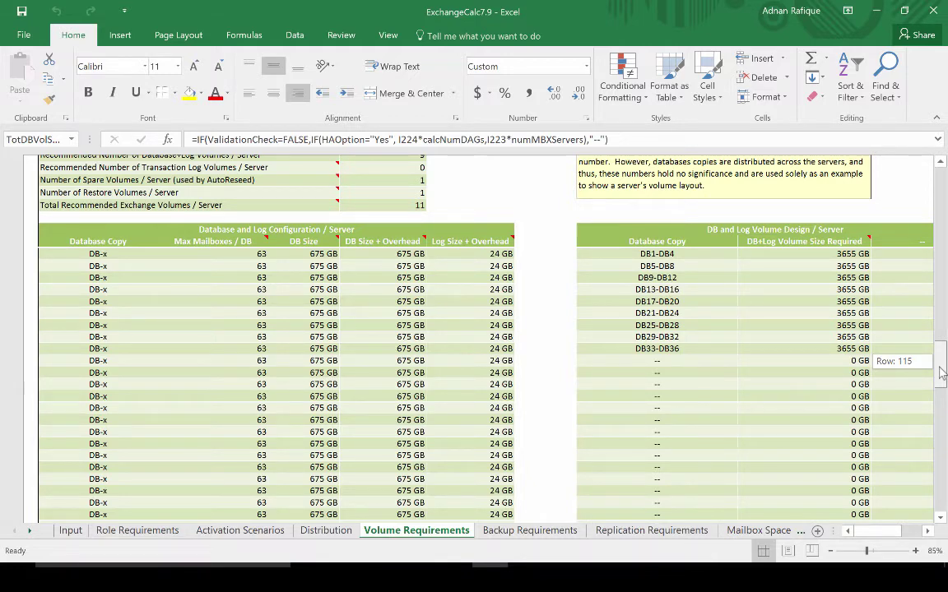
{"action": "left_click_drag", "start_coordinate": [940, 372], "coordinate": [940, 362]}
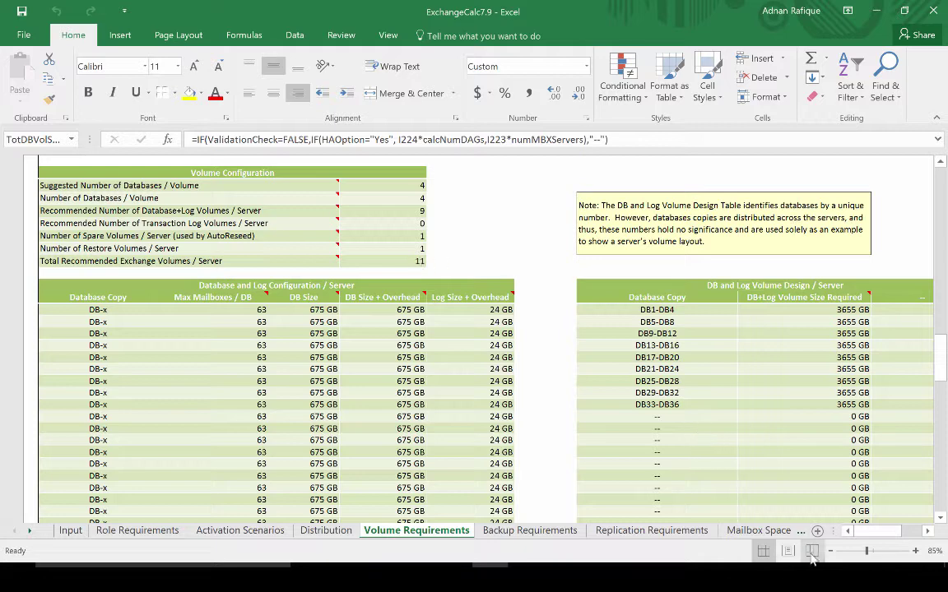
{"action": "left_click_drag", "start_coordinate": [885, 530], "coordinate": [869, 550]}
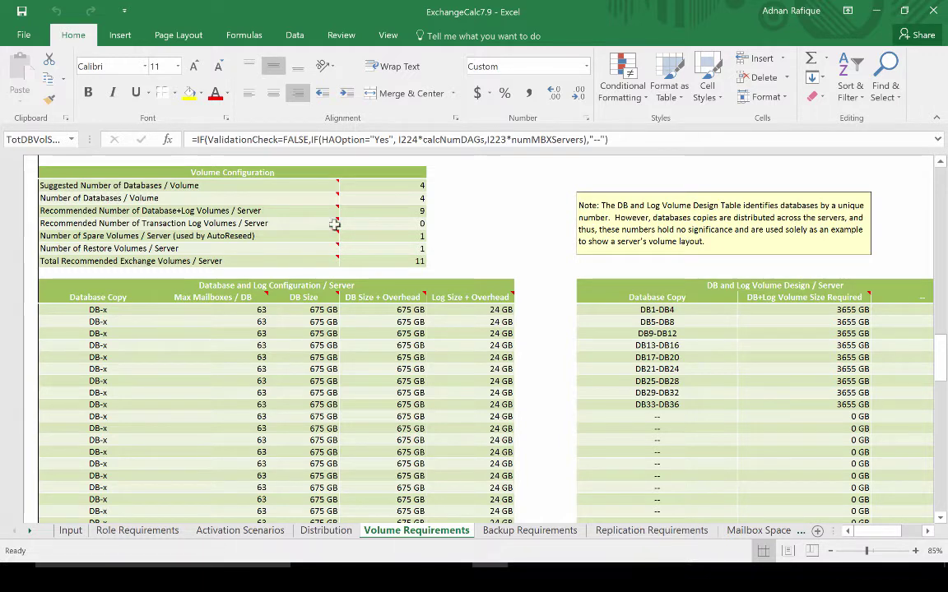
{"action": "mouse_move", "coordinate": [335, 224]}
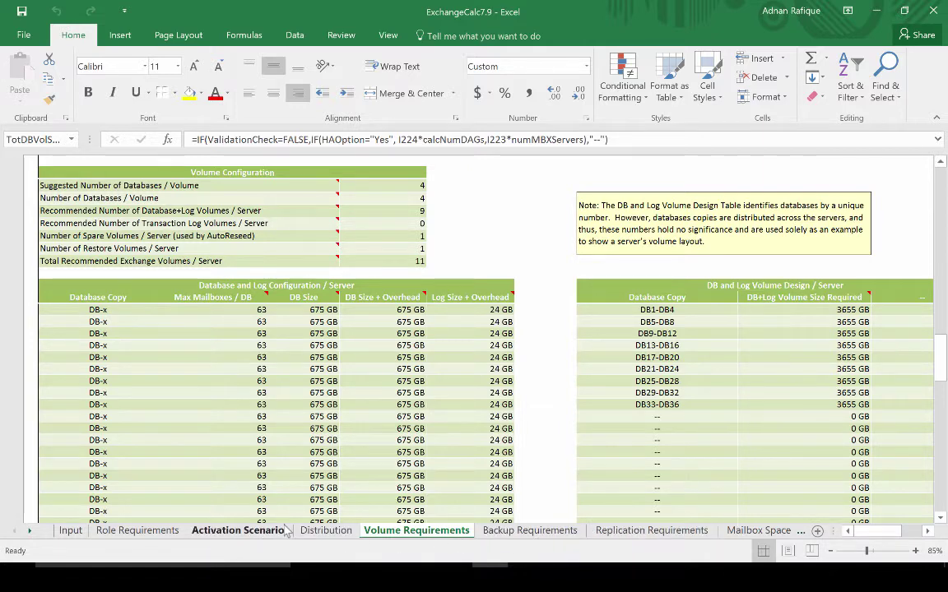
On Role Requirements, inspect the formula behind 63 mailboxes per database
{"action": "left_click", "coordinate": [137, 531]}
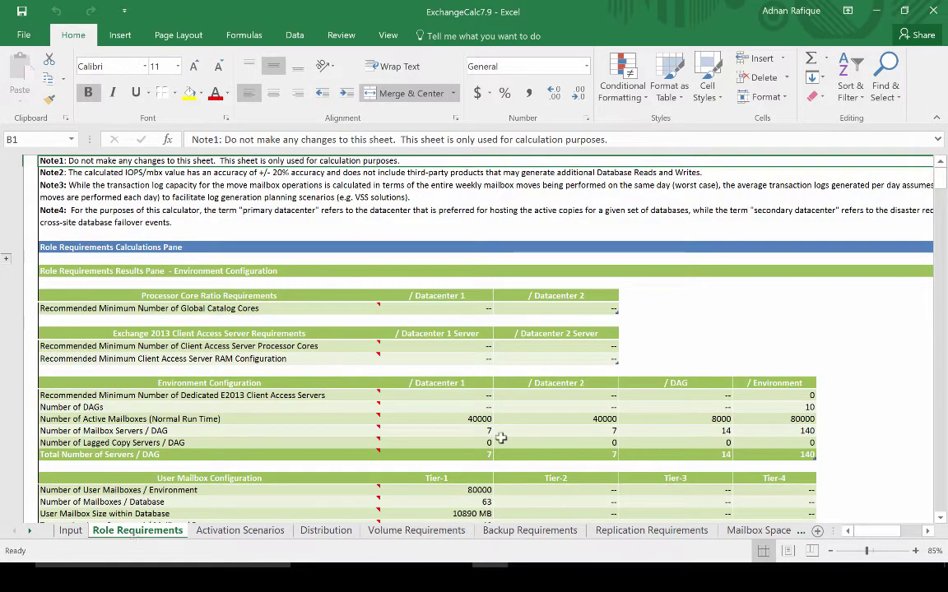
{"action": "left_click_drag", "start_coordinate": [942, 173], "coordinate": [945, 210]}
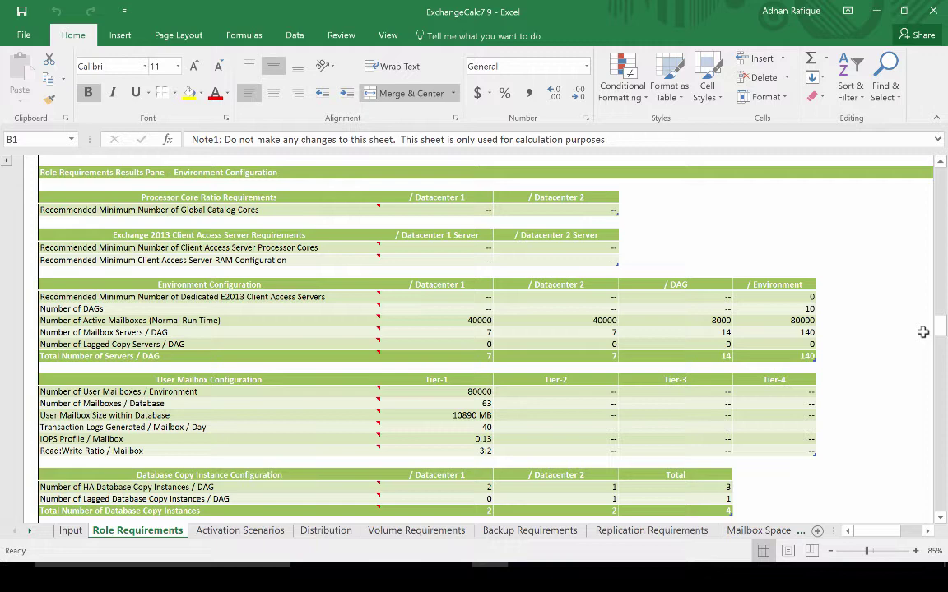
{"action": "left_click_drag", "start_coordinate": [945, 333], "coordinate": [940, 344]}
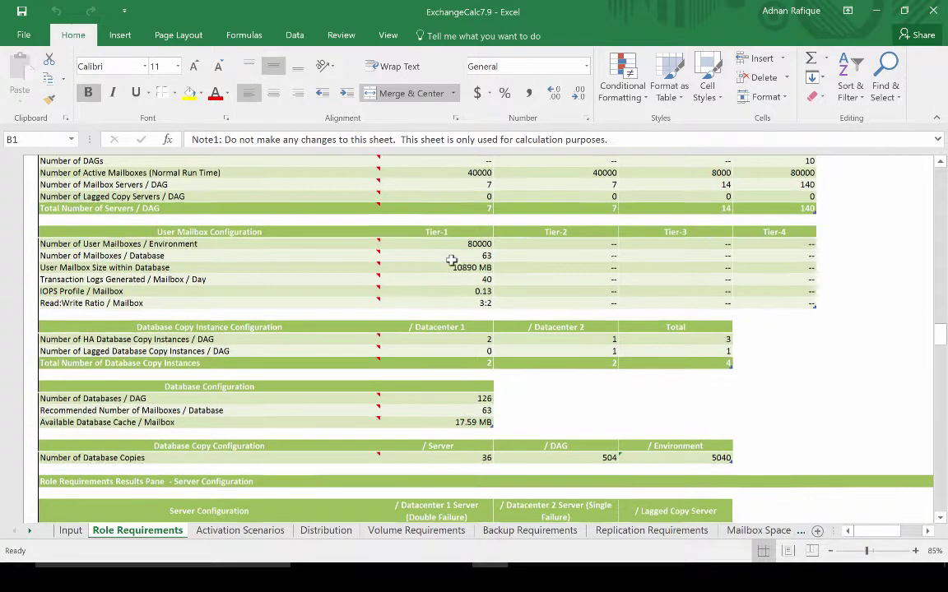
{"action": "left_click", "coordinate": [145, 256]}
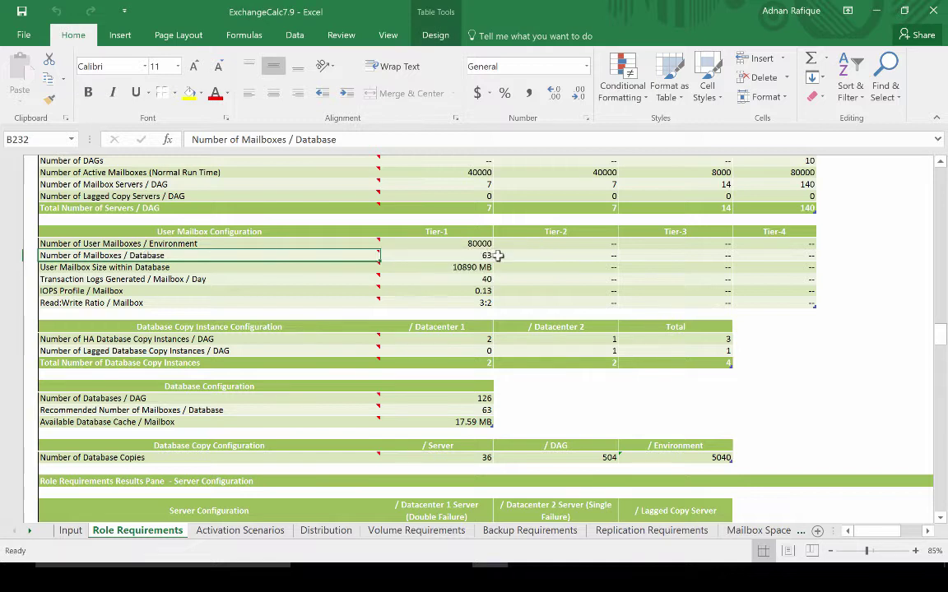
{"action": "left_click", "coordinate": [477, 256]}
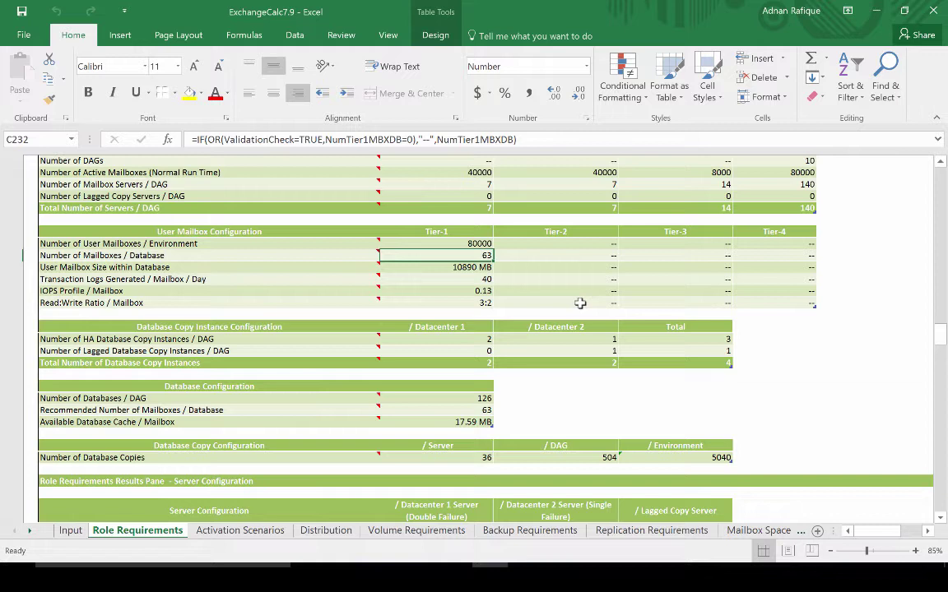
Check the databases per DAG, database copies per server, 96 GB RAM and JBOD storage results
{"action": "left_click", "coordinate": [449, 398]}
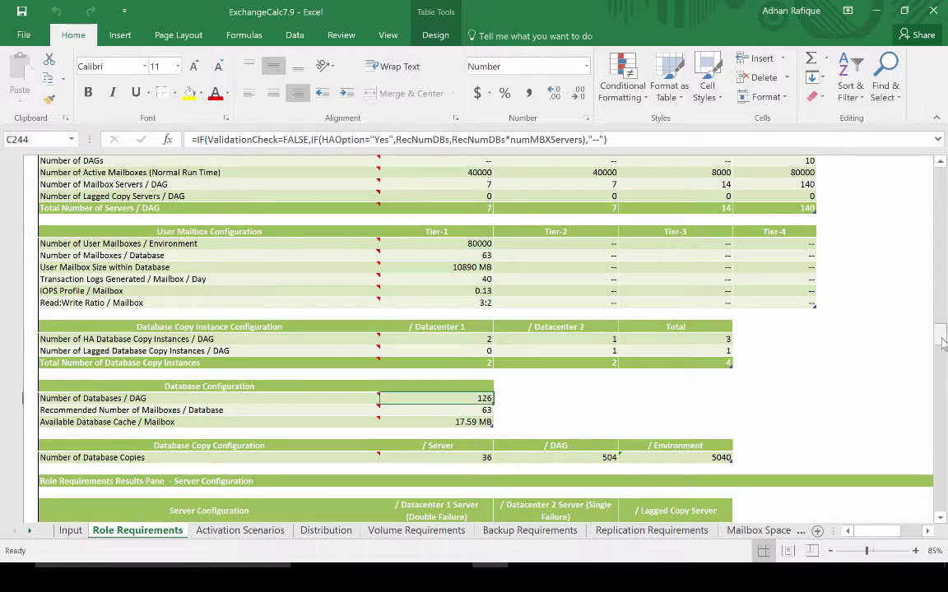
{"action": "left_click_drag", "start_coordinate": [943, 338], "coordinate": [943, 352]}
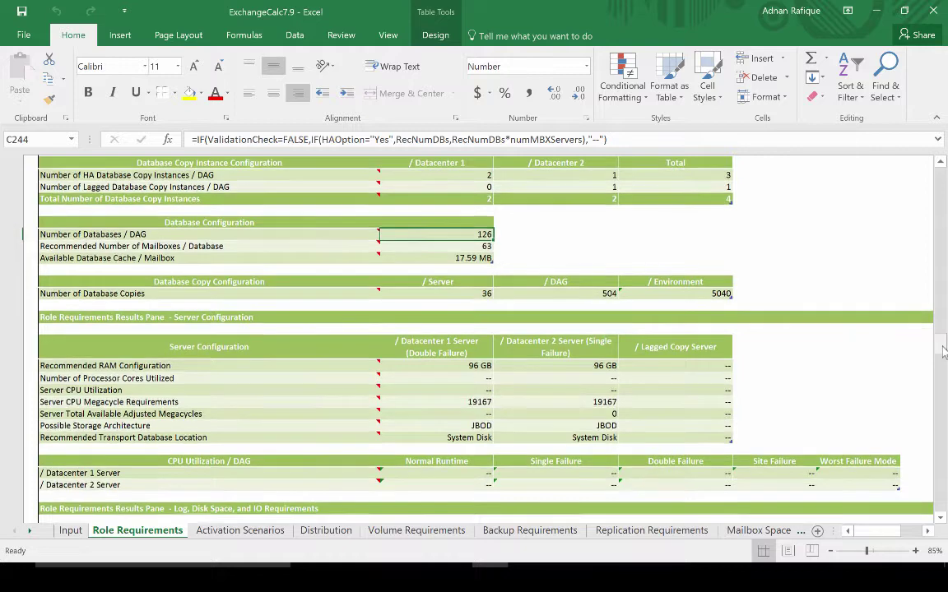
{"action": "left_click", "coordinate": [413, 291]}
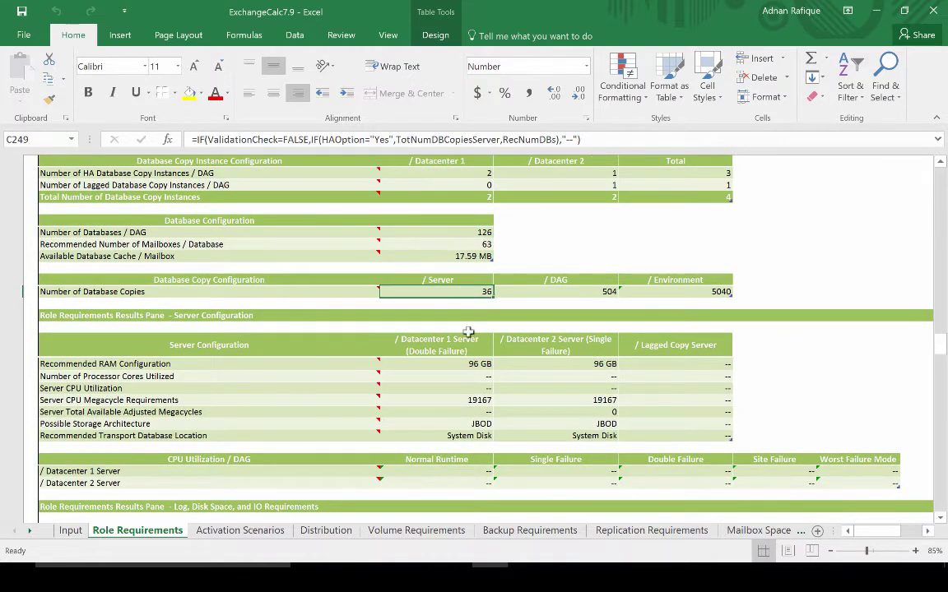
{"action": "left_click", "coordinate": [461, 364]}
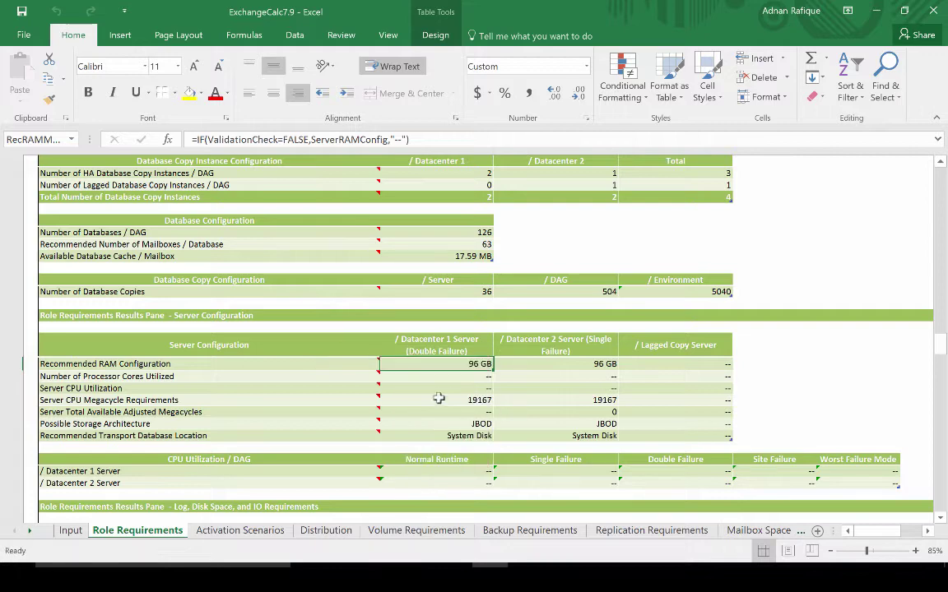
{"action": "mouse_move", "coordinate": [250, 389]}
{"action": "mouse_move", "coordinate": [275, 367]}
{"action": "left_click", "coordinate": [477, 424]}
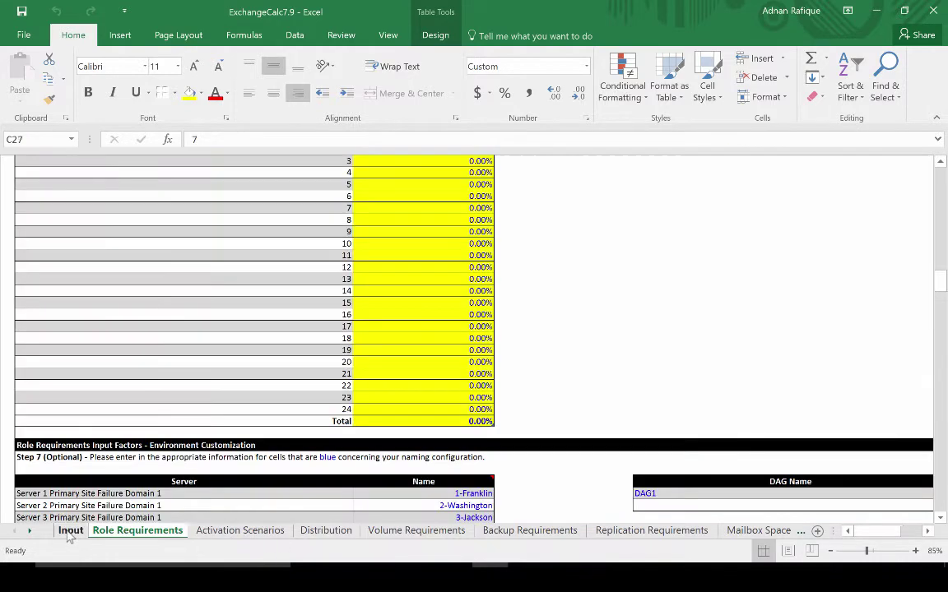
Cut Tier-1 total mailboxes on the Input sheet from 80000 to 8000, then view the Distribution sheet
{"action": "left_click", "coordinate": [71, 531]}
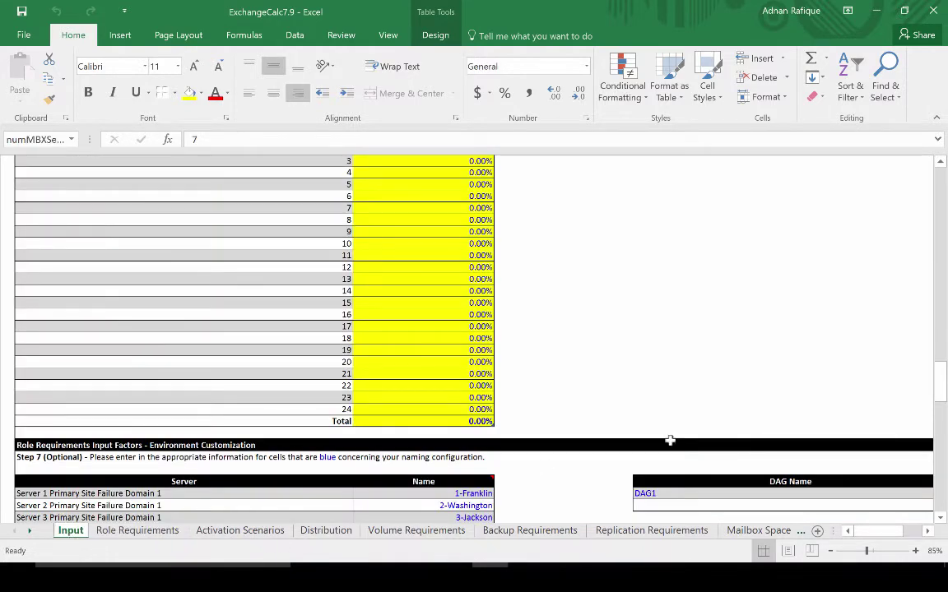
{"action": "left_click_drag", "start_coordinate": [943, 390], "coordinate": [943, 257]}
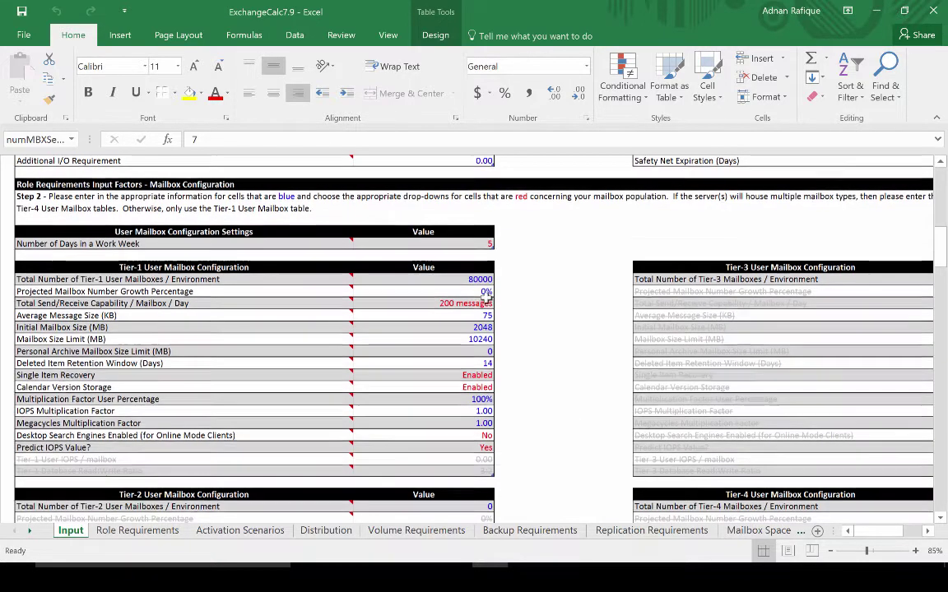
{"action": "left_click", "coordinate": [466, 280]}
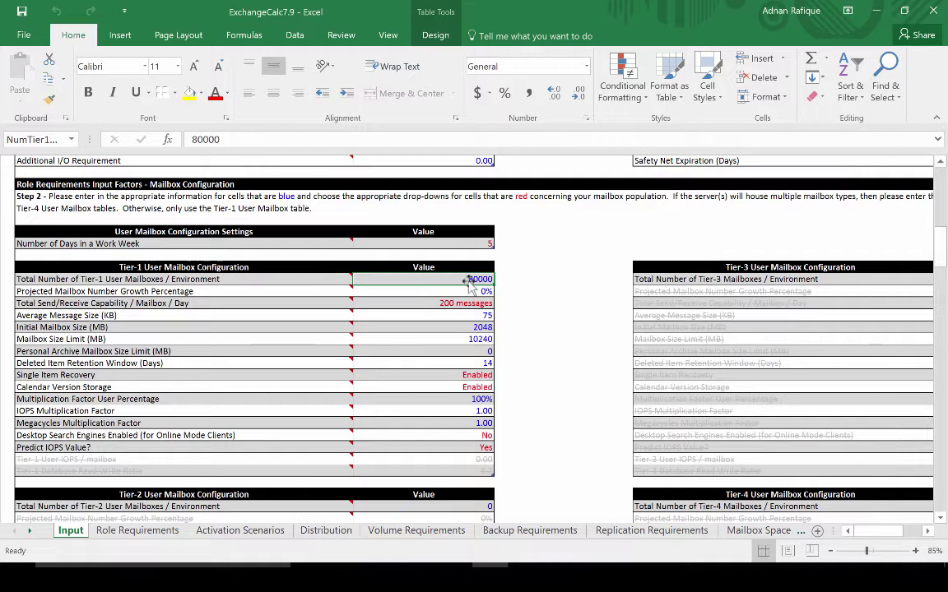
{"action": "left_click", "coordinate": [395, 135]}
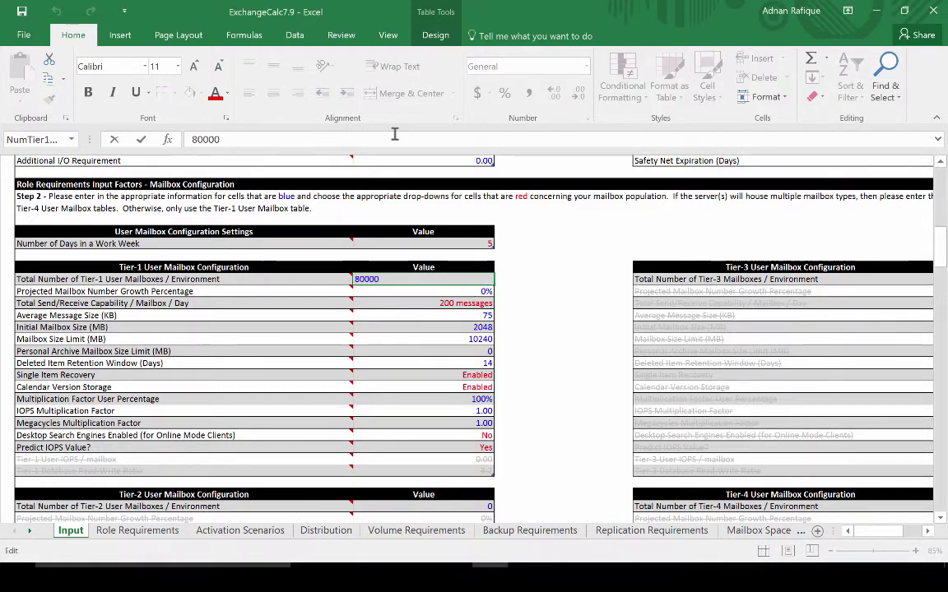
{"action": "key", "text": "BackSpace"}
{"action": "key", "text": "Return"}
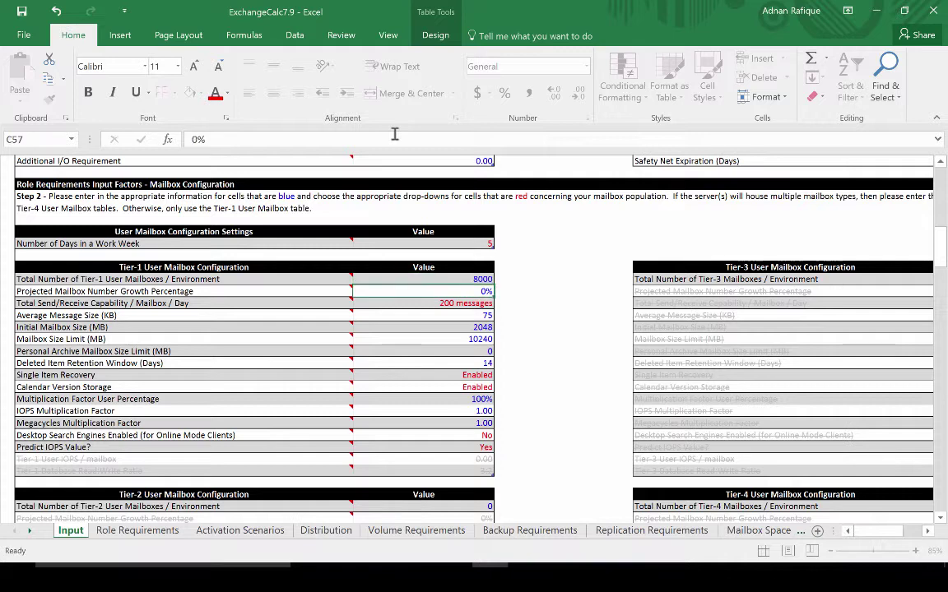
{"action": "left_click", "coordinate": [326, 530]}
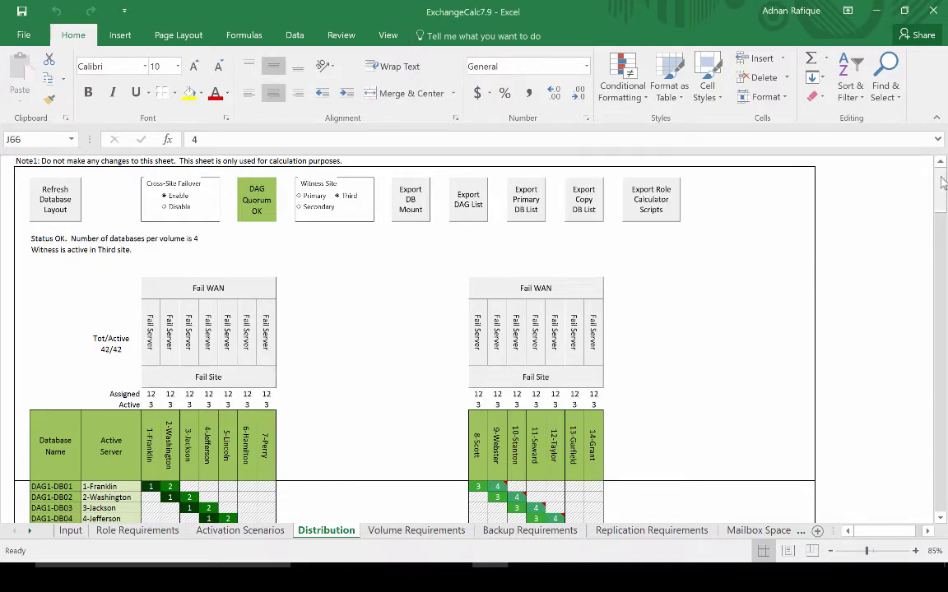
Scroll the 42-database Distribution layout, then review the Volume Requirements sheet
{"action": "left_click_drag", "start_coordinate": [943, 207], "coordinate": [942, 263]}
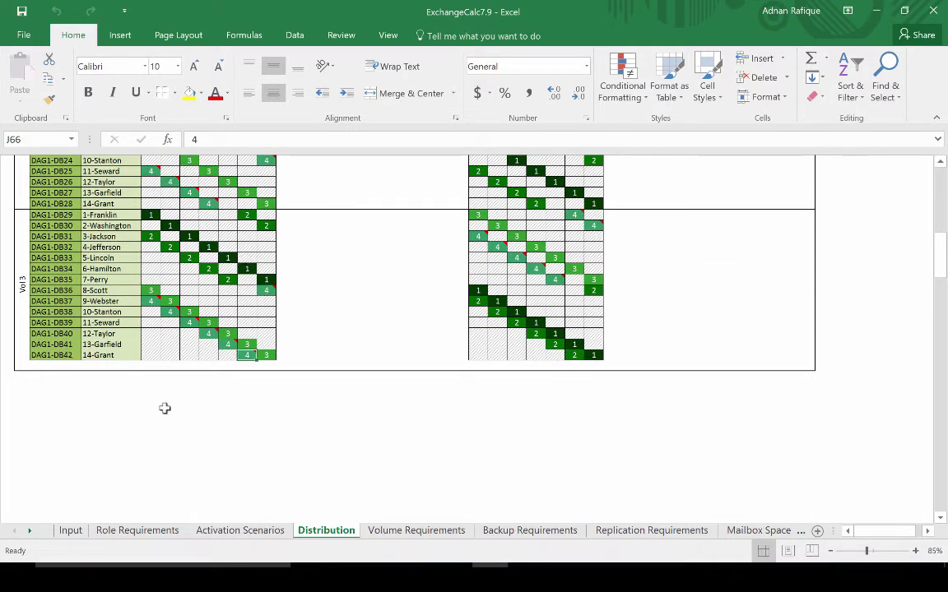
{"action": "left_click", "coordinate": [418, 531]}
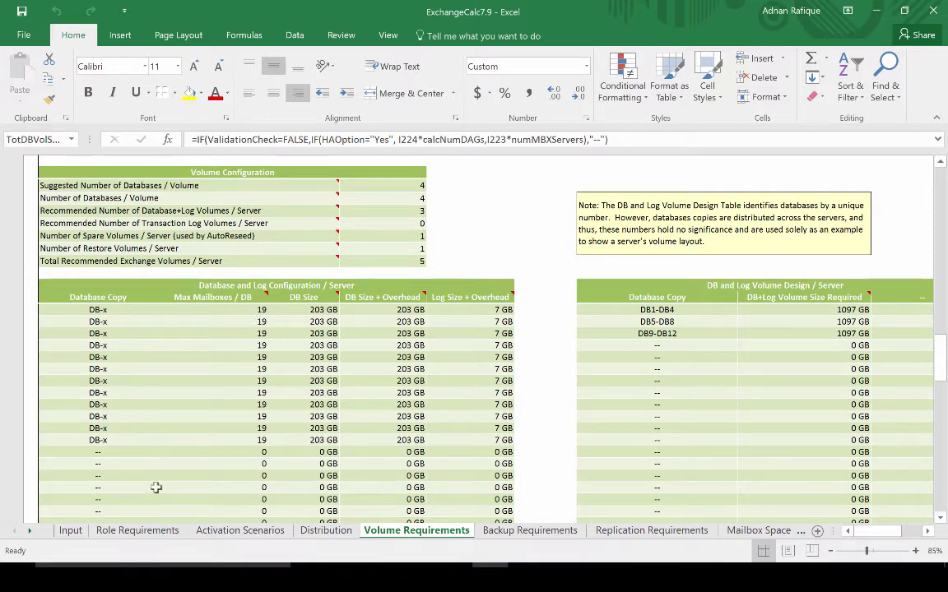
Change the Tier-1 Mailbox Size Limit from 10240 to 2048 MB and check the Distribution sheet
{"action": "left_click", "coordinate": [70, 531]}
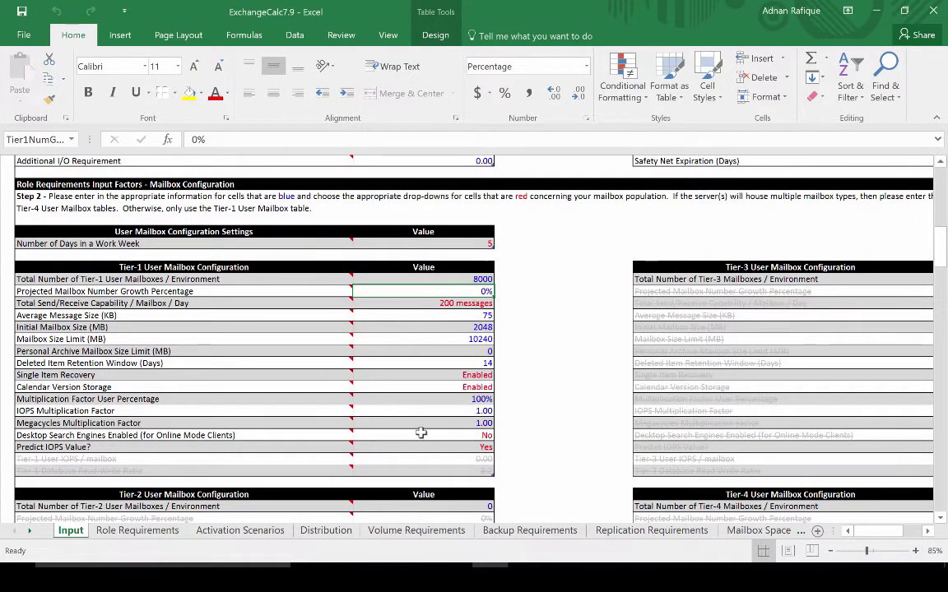
{"action": "left_click", "coordinate": [481, 339]}
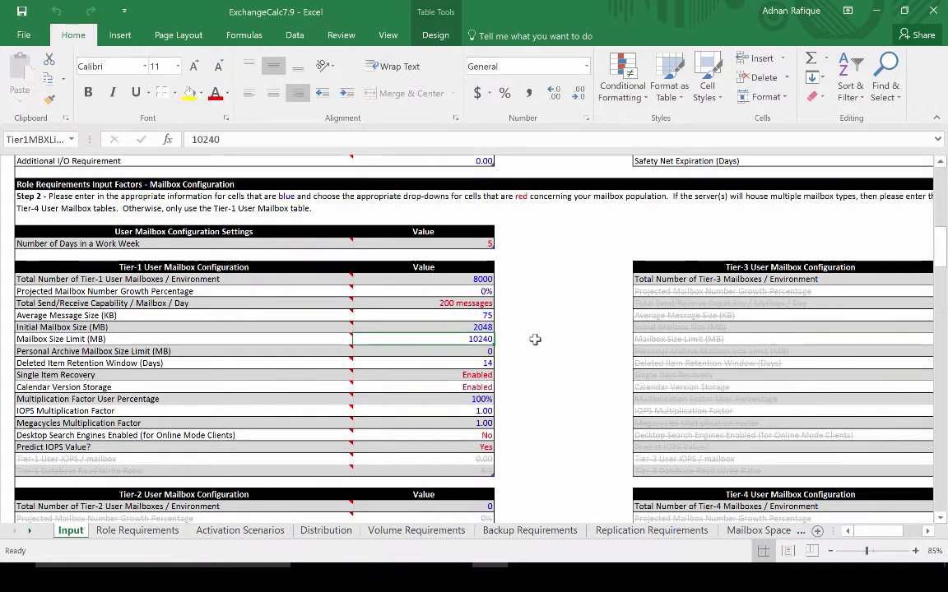
{"action": "type", "text": "204"}
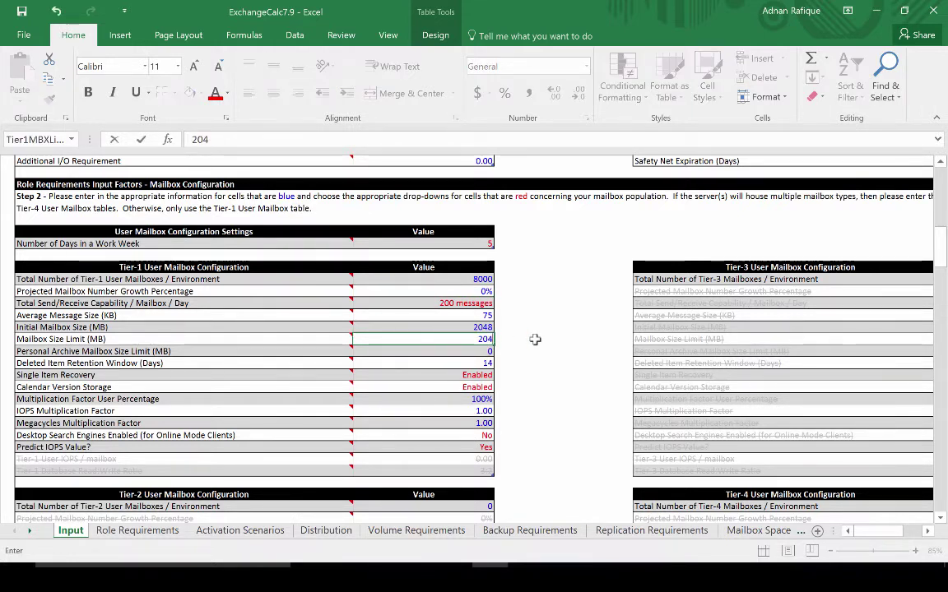
{"action": "type", "text": "8"}
{"action": "key", "text": "Return"}
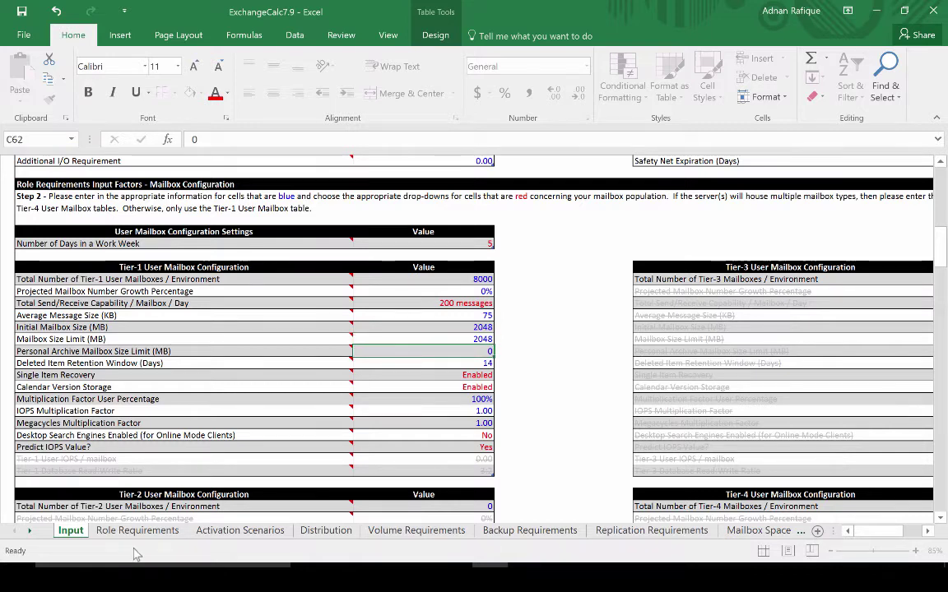
{"action": "left_click", "coordinate": [320, 531]}
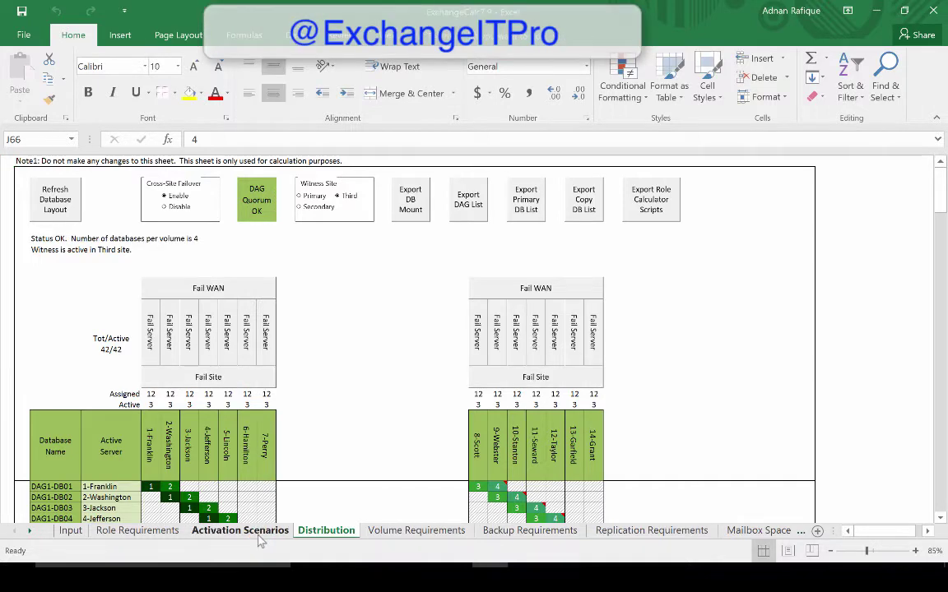
Glance over the Activation Scenarios and Role Requirements results, including 24 GB RAM per server
{"action": "left_click_drag", "start_coordinate": [943, 176], "coordinate": [944, 241]}
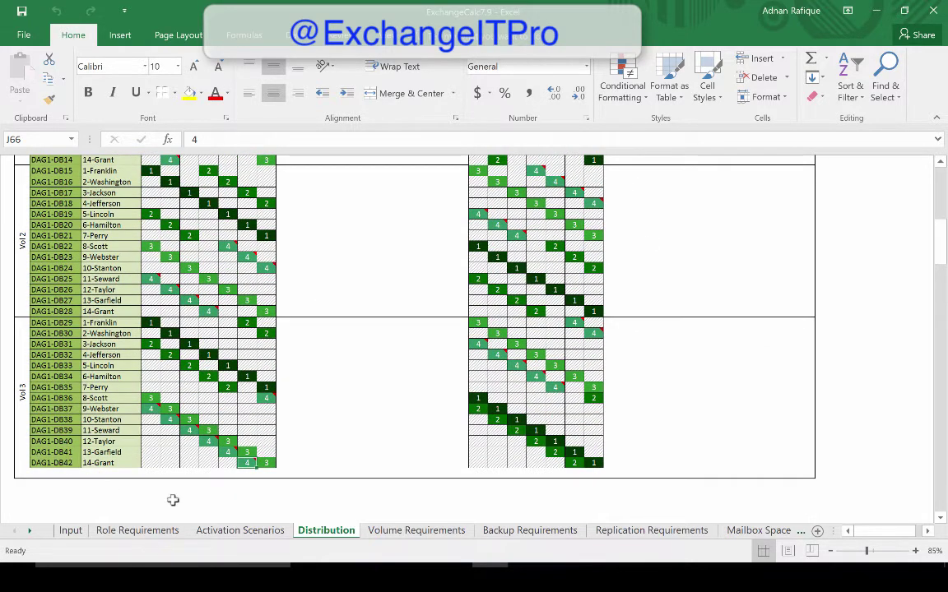
{"action": "left_click", "coordinate": [224, 531]}
{"action": "left_click", "coordinate": [163, 532]}
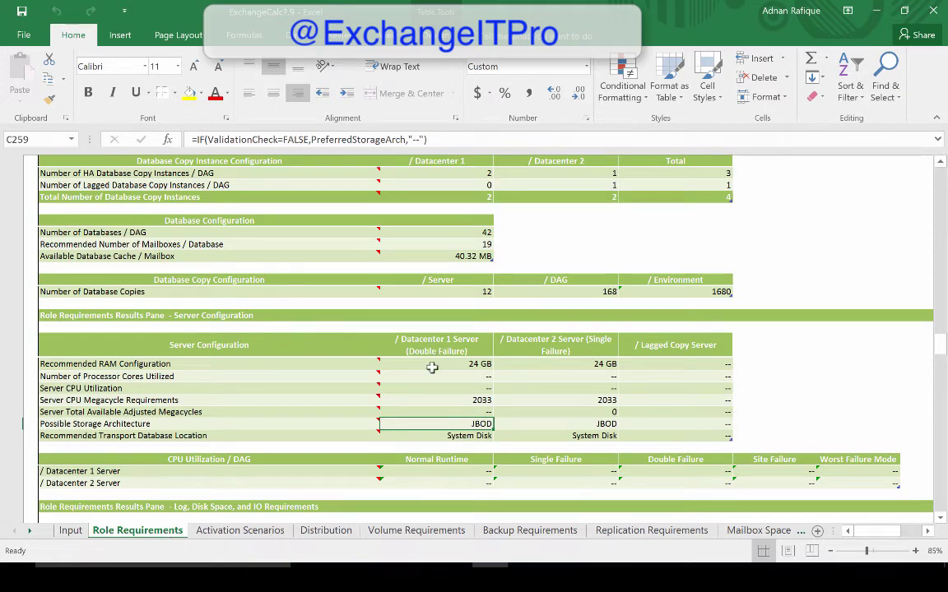
On Volume Requirements, inspect the mailboxes-per-database and volume formulas totalling 763 GB per server
{"action": "left_click", "coordinate": [443, 531]}
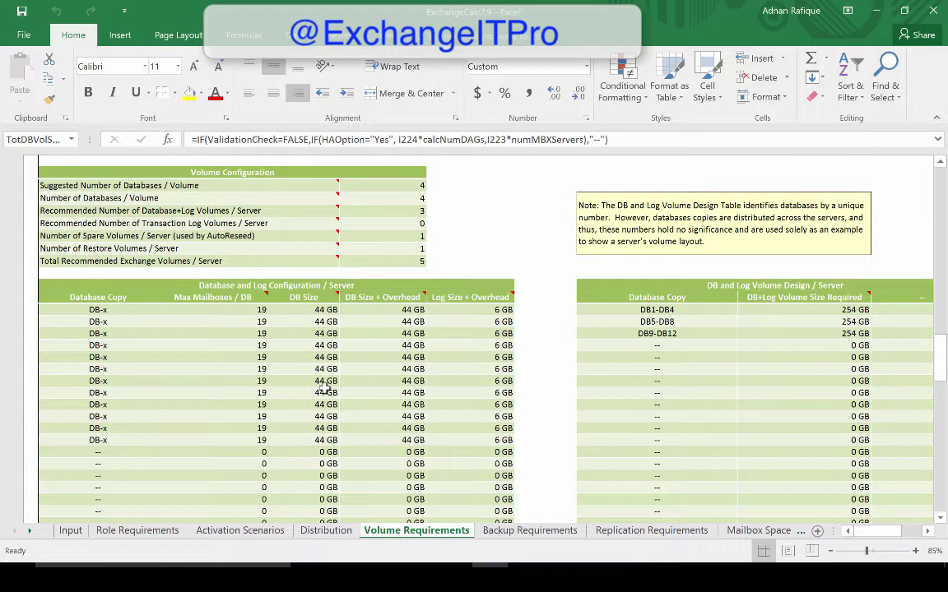
{"action": "left_click", "coordinate": [230, 326]}
{"action": "left_click_drag", "start_coordinate": [227, 314], "coordinate": [226, 309]}
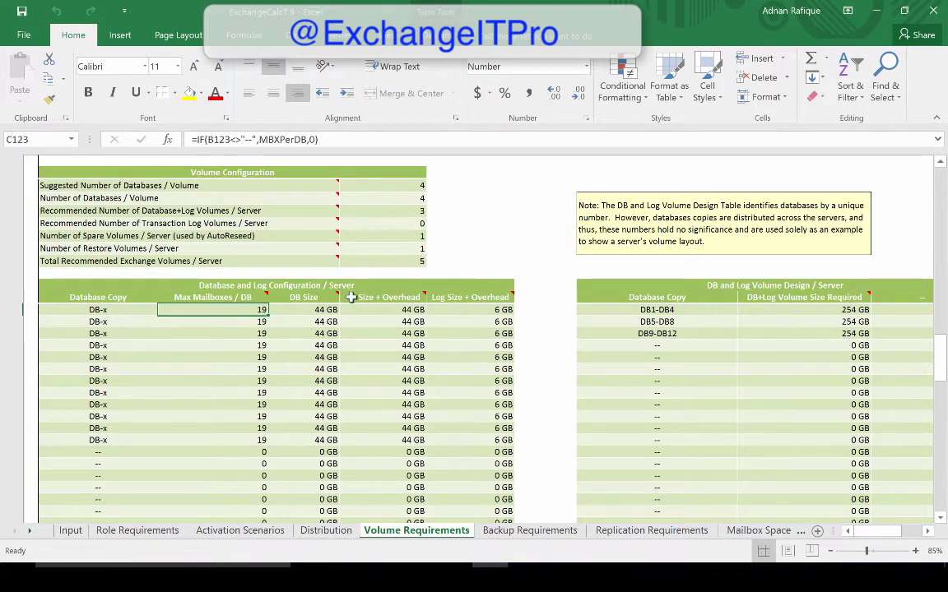
{"action": "mouse_move", "coordinate": [346, 301]}
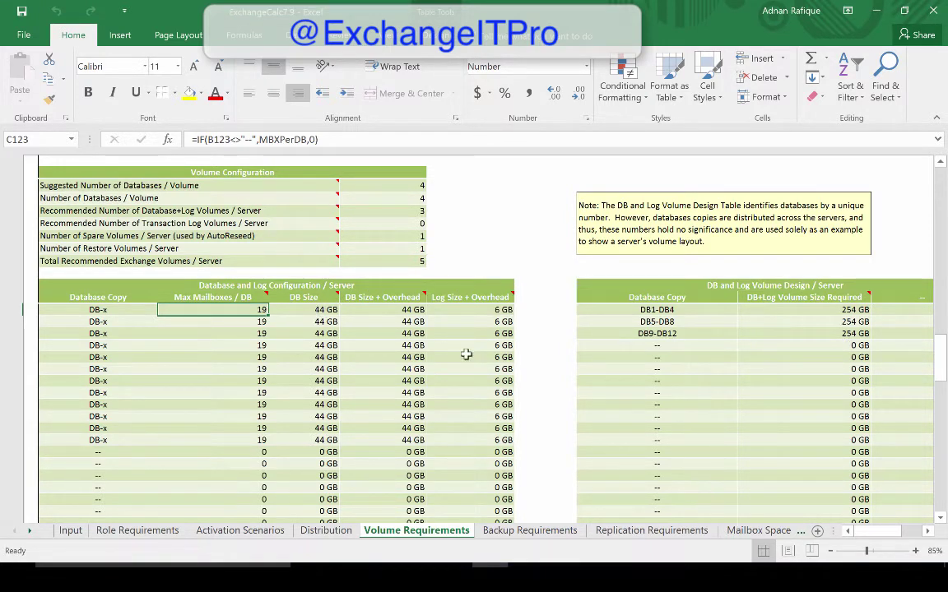
{"action": "left_click", "coordinate": [387, 260]}
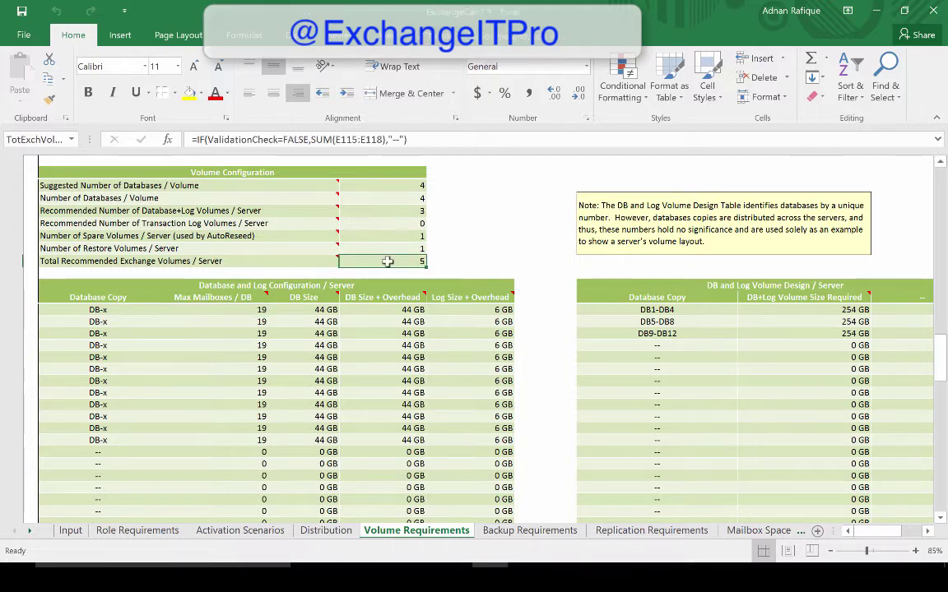
{"action": "left_click_drag", "start_coordinate": [941, 355], "coordinate": [945, 463]}
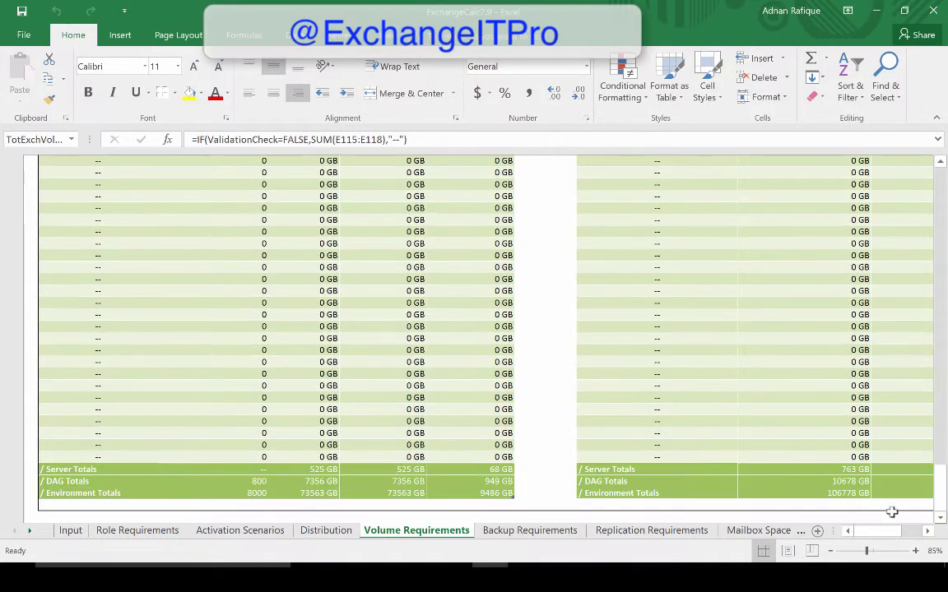
{"action": "left_click", "coordinate": [837, 470]}
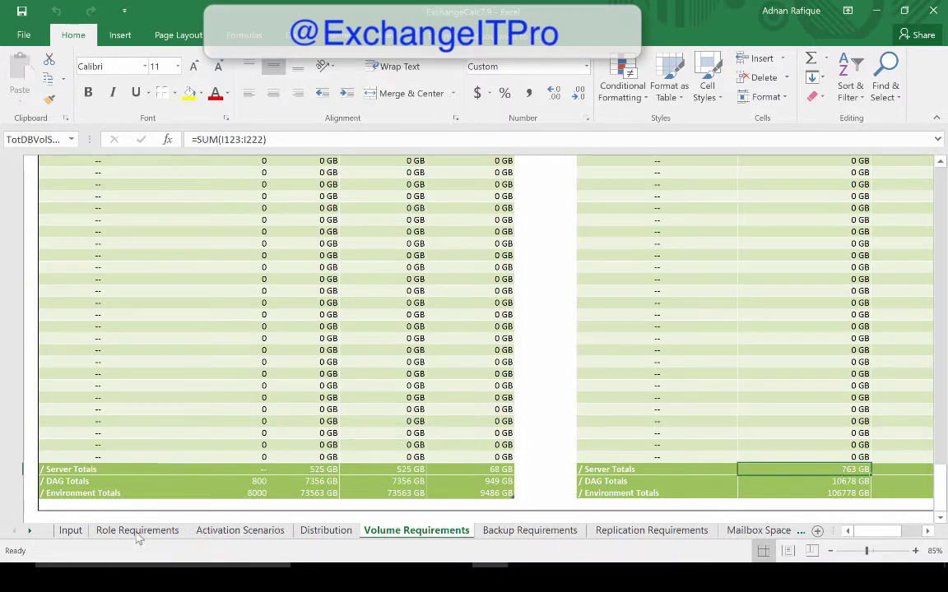
Review Replication, Mailbox Space Modeling, Activation Scenarios and Role Requirements sheets, then return to Input
{"action": "left_click", "coordinate": [650, 532]}
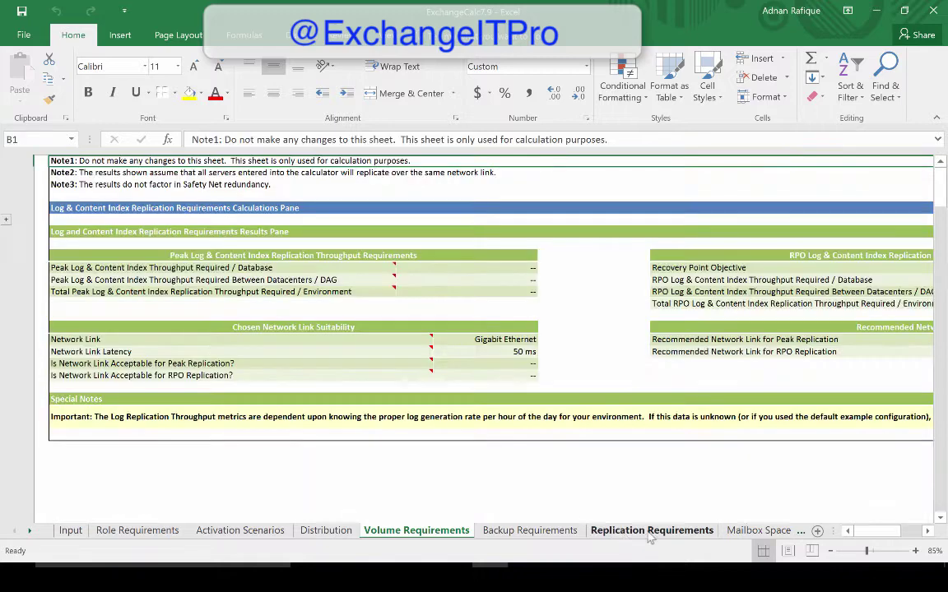
{"action": "left_click", "coordinate": [752, 531]}
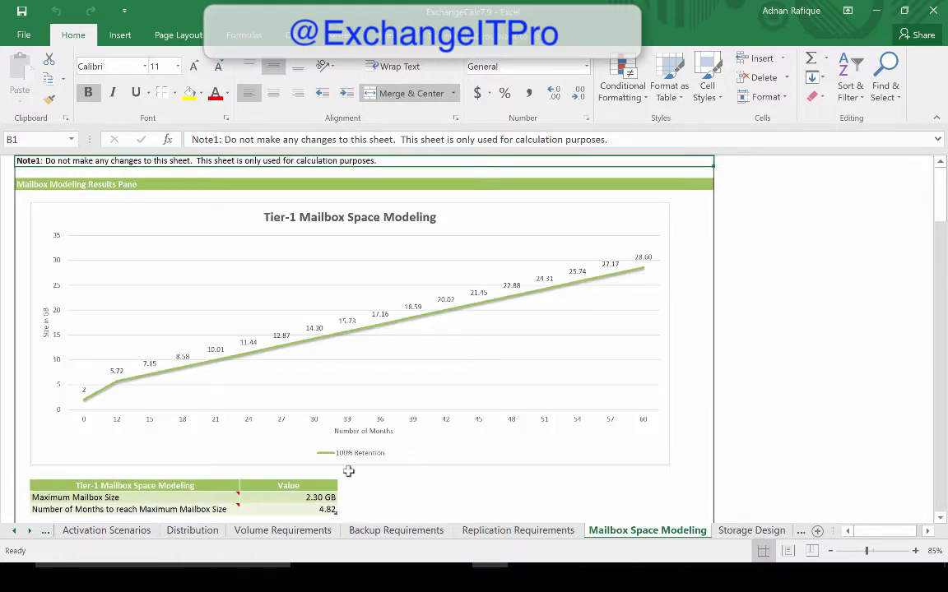
{"action": "left_click", "coordinate": [87, 535]}
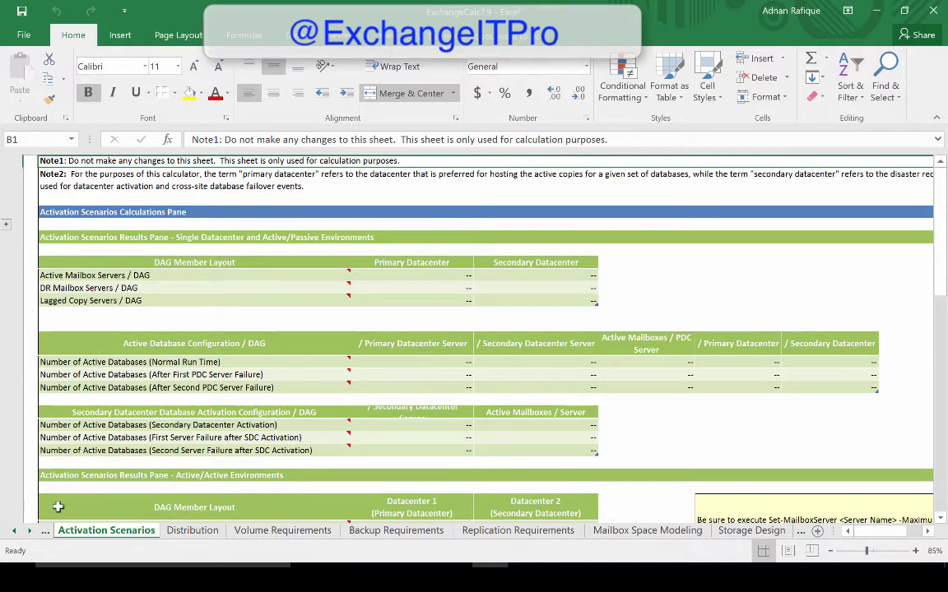
{"action": "left_click", "coordinate": [45, 531]}
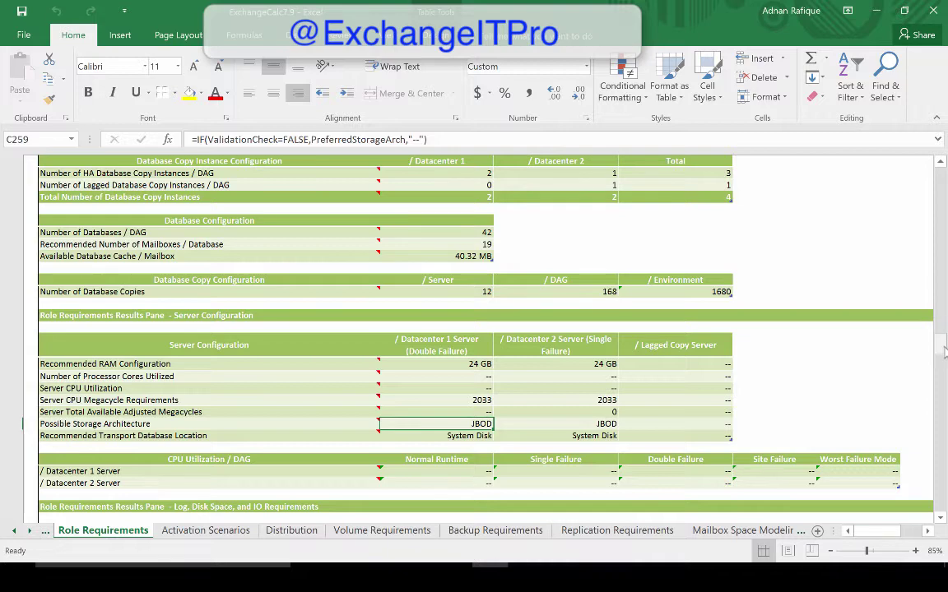
{"action": "left_click_drag", "start_coordinate": [943, 346], "coordinate": [942, 352]}
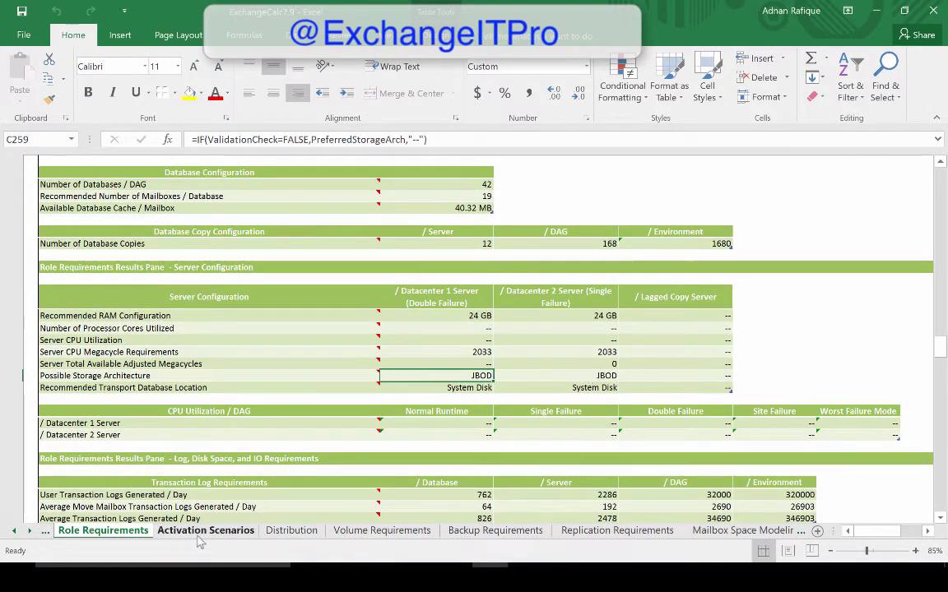
{"action": "left_click", "coordinate": [44, 534]}
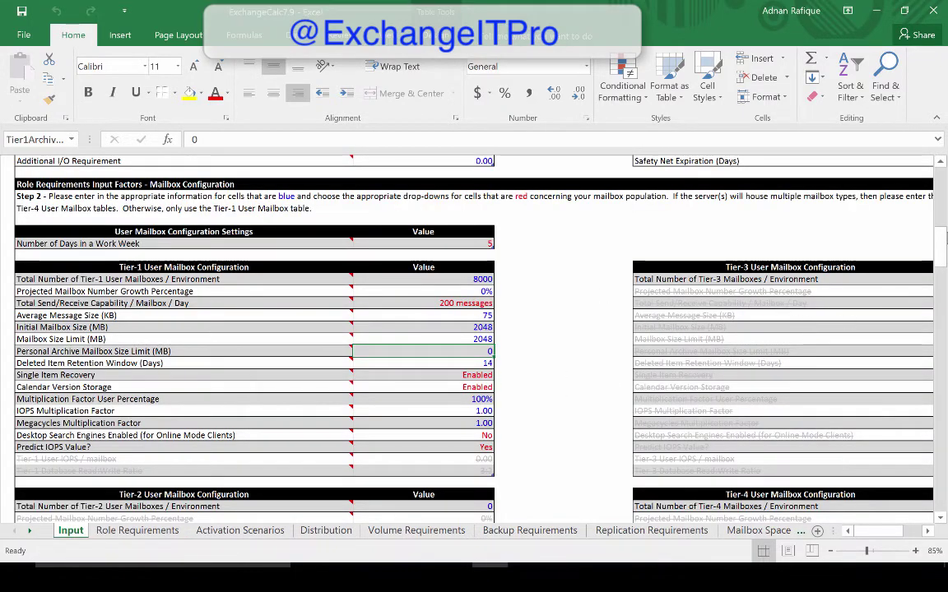
Set the Number of Database Availability Groups to 1 and check Role Requirements
{"action": "left_click_drag", "start_coordinate": [942, 247], "coordinate": [942, 196]}
{"action": "mouse_move", "coordinate": [278, 350]}
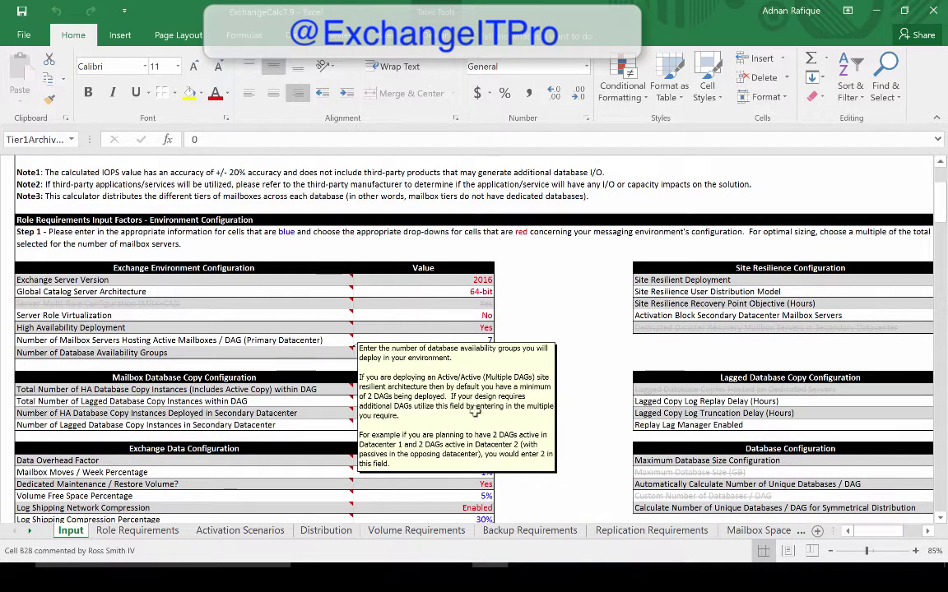
{"action": "left_click", "coordinate": [482, 352]}
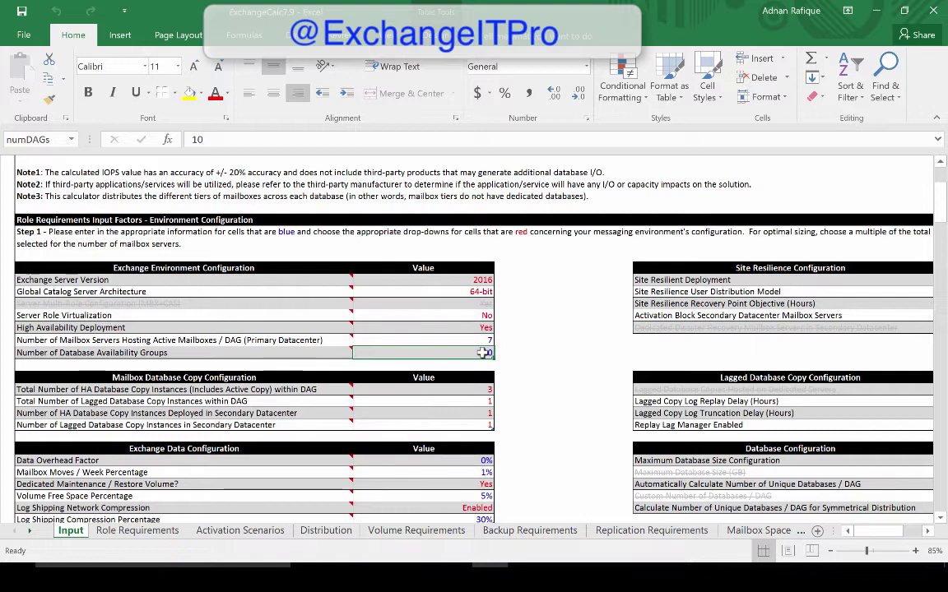
{"action": "type", "text": "1"}
{"action": "key", "text": "Return"}
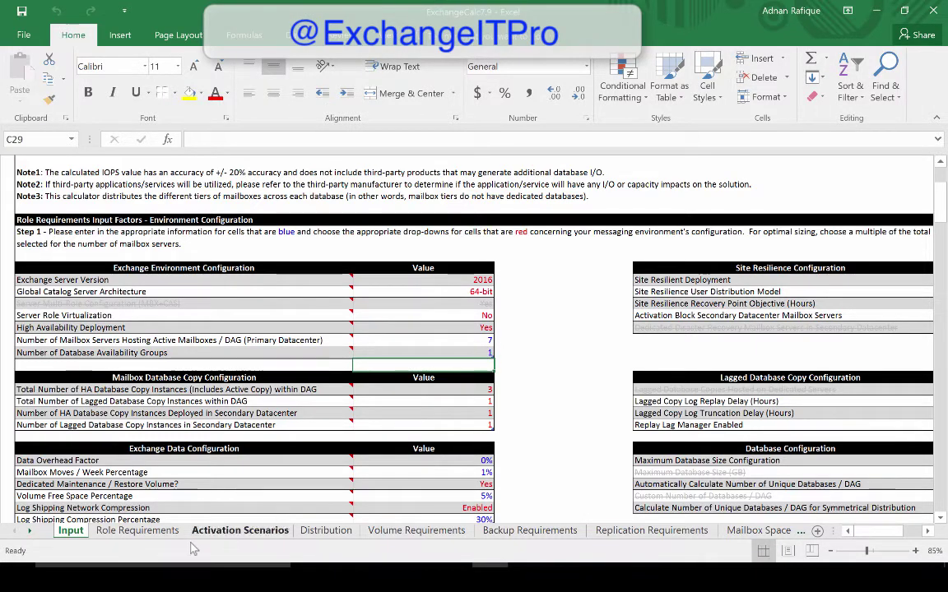
{"action": "left_click", "coordinate": [145, 536]}
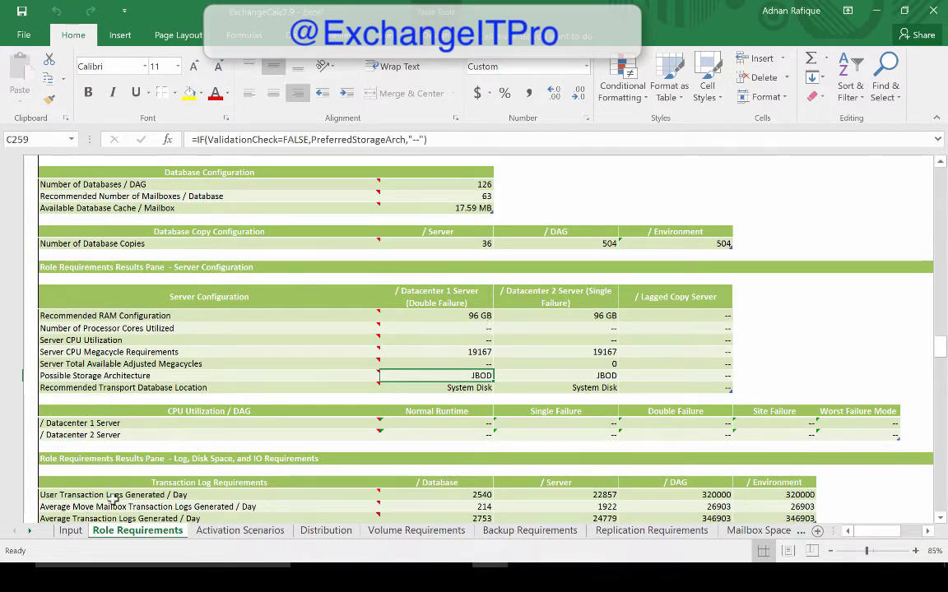
Back on Input, change the Number of Database Availability Groups to 2
{"action": "left_click", "coordinate": [71, 531]}
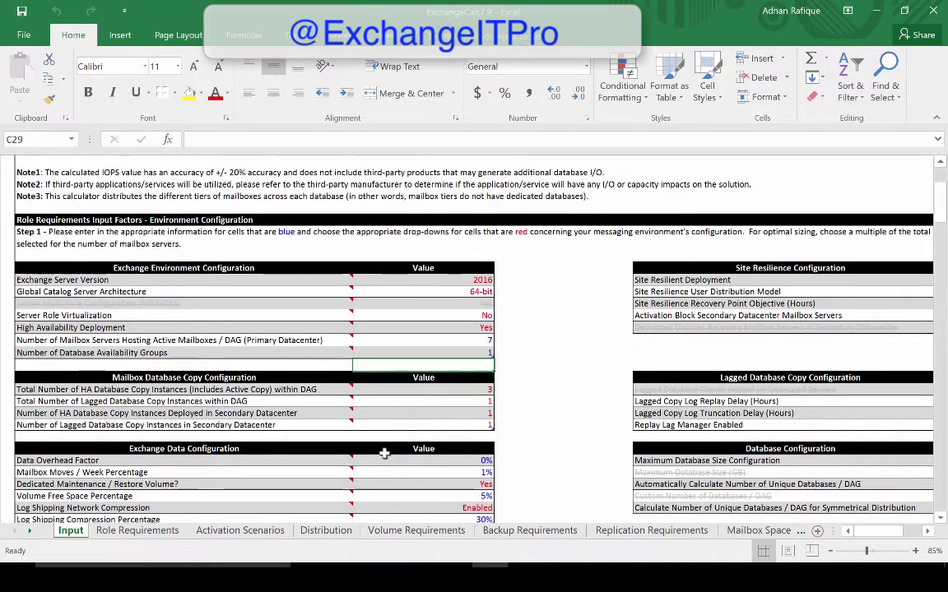
{"action": "type", "text": "2"}
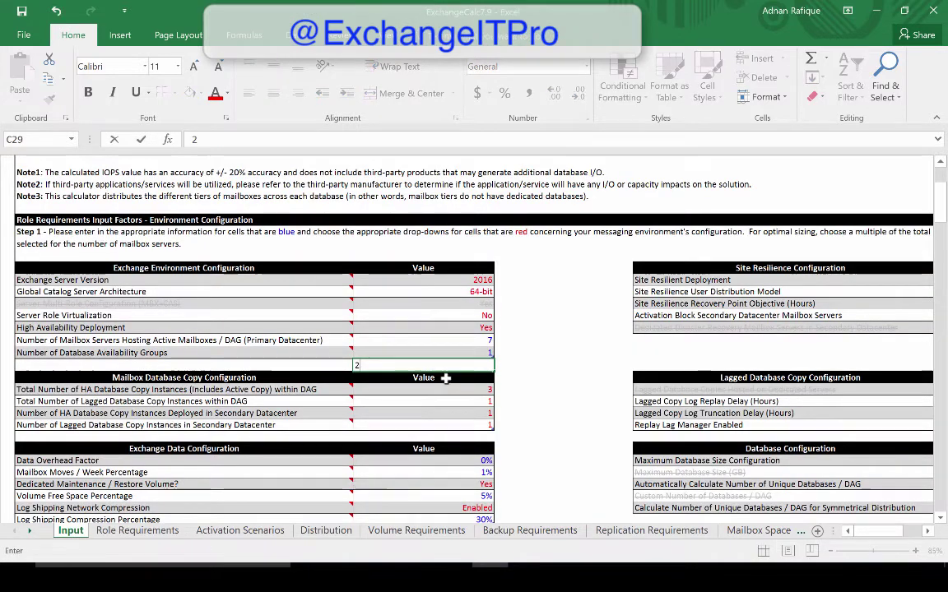
{"action": "key", "text": "Escape"}
{"action": "left_click", "coordinate": [480, 353]}
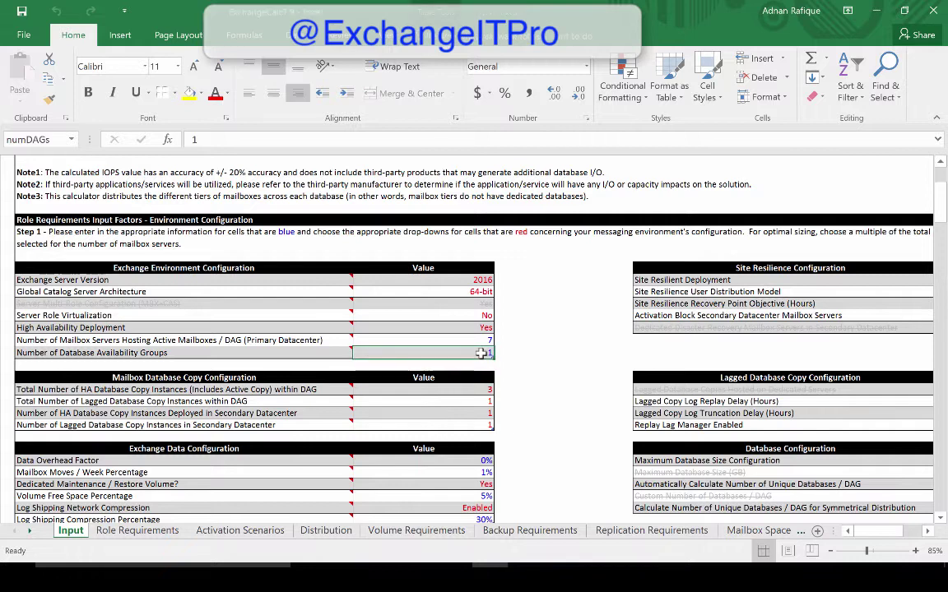
{"action": "type", "text": "2"}
{"action": "key", "text": "Return"}
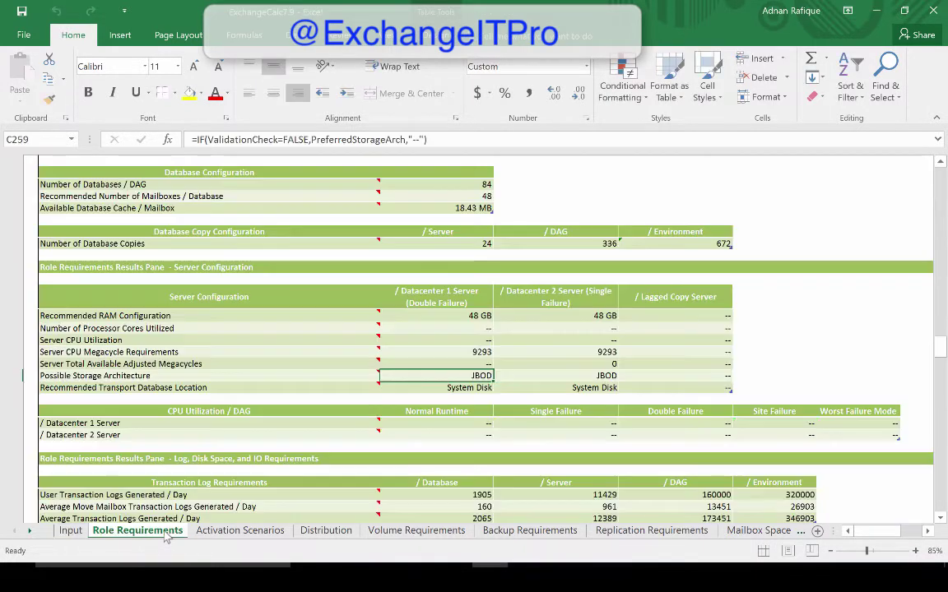
Review Role Requirements for 2 DAGs: 84 databases per DAG, 48 GB RAM per server
{"action": "left_click", "coordinate": [167, 534]}
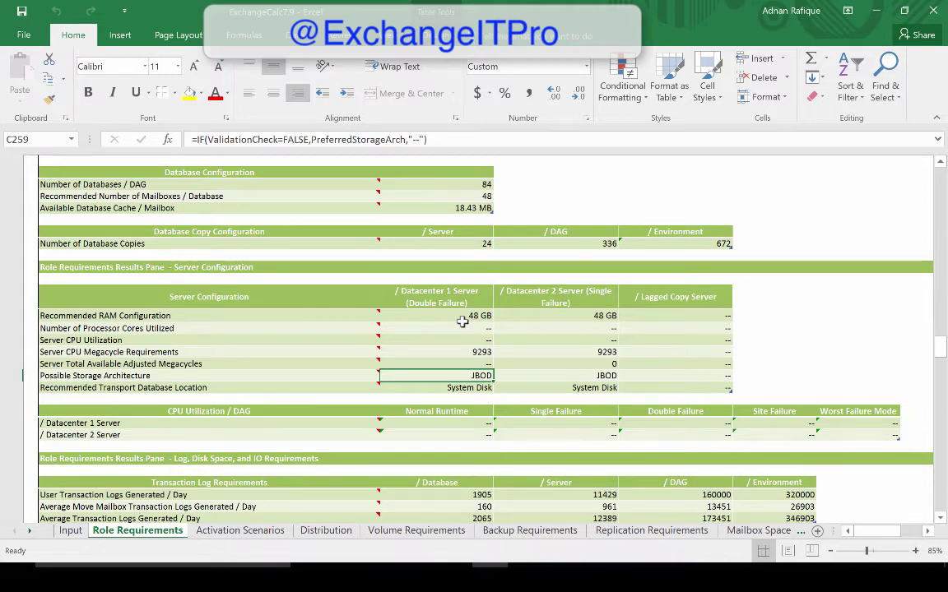
On the Input sheet, try 10, 7 and 9 as mailbox servers per DAG
{"action": "left_click", "coordinate": [74, 531]}
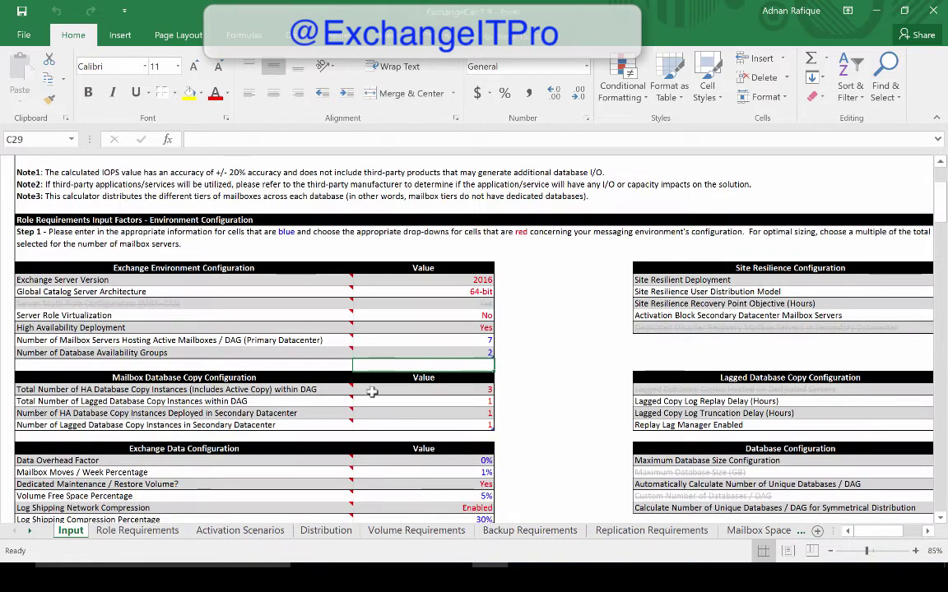
{"action": "left_click", "coordinate": [486, 339]}
{"action": "type", "text": "10"}
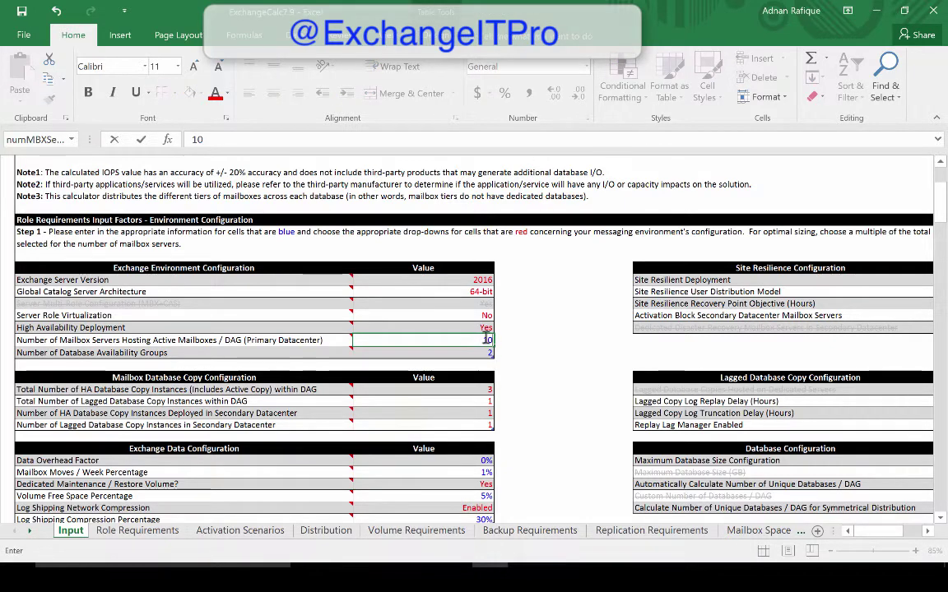
{"action": "key", "text": "Return"}
{"action": "mouse_move", "coordinate": [273, 506]}
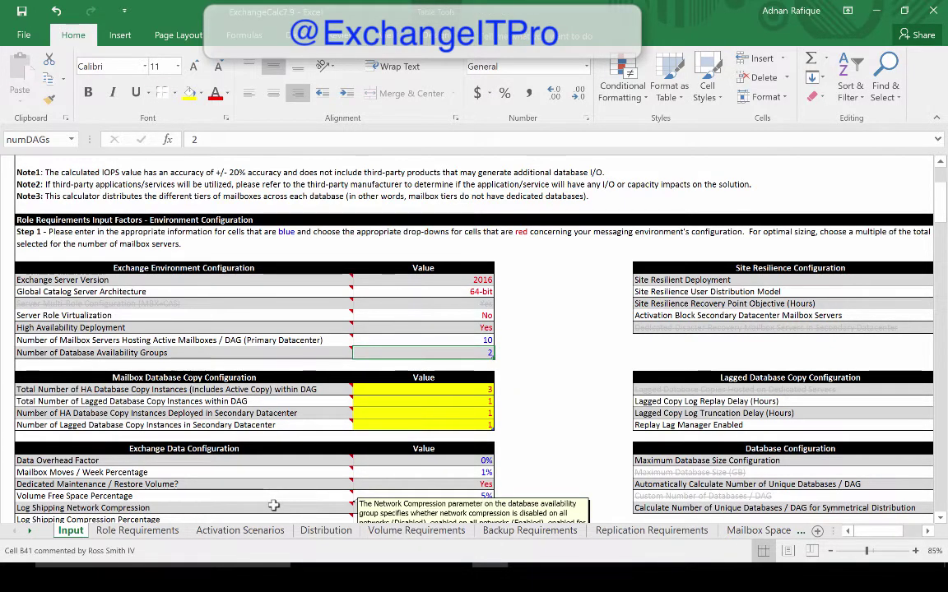
{"action": "left_click", "coordinate": [423, 340]}
{"action": "type", "text": "7"}
{"action": "key", "text": "ctrl+Return"}
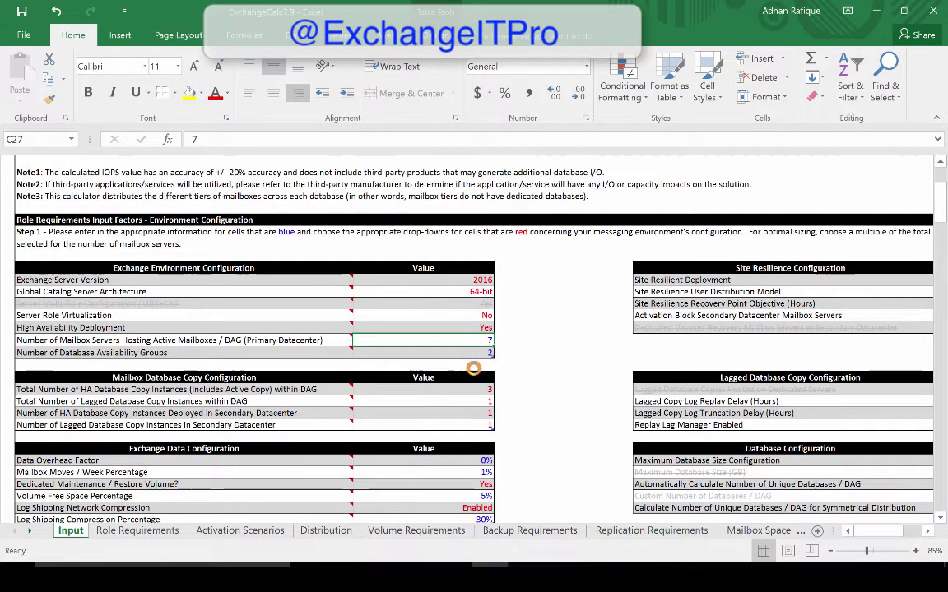
{"action": "left_click", "coordinate": [484, 340]}
{"action": "type", "text": "9"}
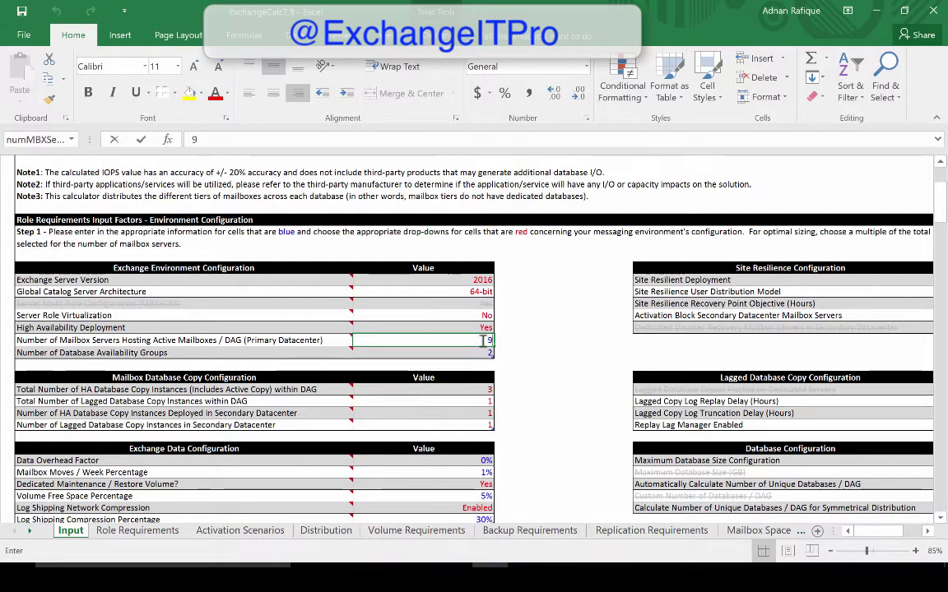
{"action": "key", "text": "Return"}
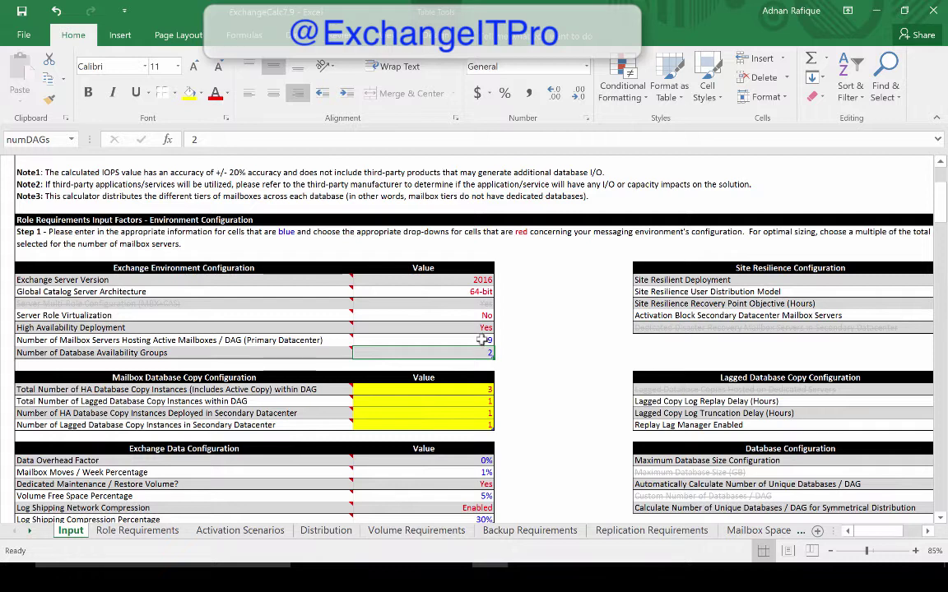
Try 13 and 7 mailbox servers per DAG, then settle on 5
{"action": "left_click", "coordinate": [483, 340]}
{"action": "key", "text": "BackSpace"}
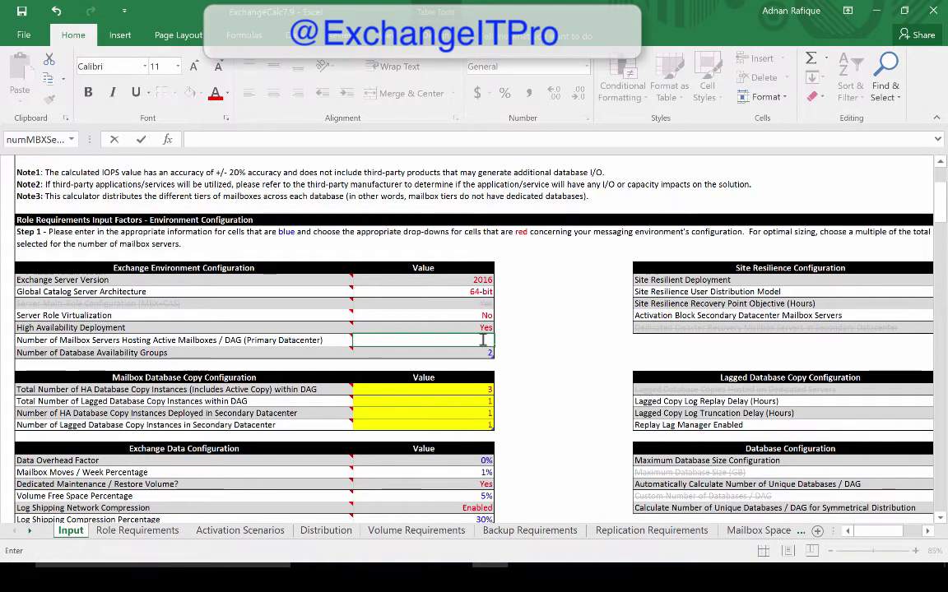
{"action": "type", "text": "3"}
{"action": "key", "text": "Return"}
{"action": "left_click", "coordinate": [483, 340]}
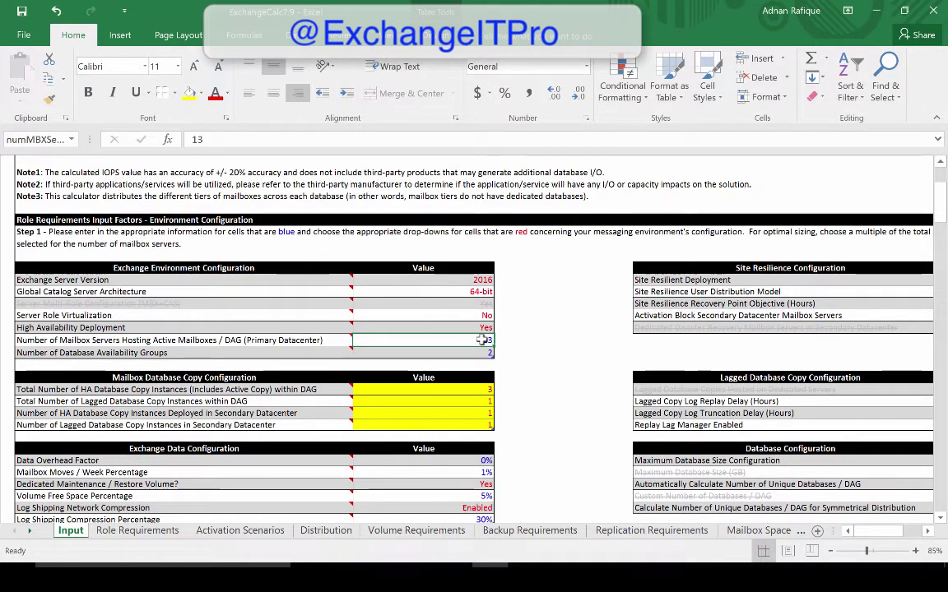
{"action": "type", "text": "7"}
{"action": "key", "text": "Return"}
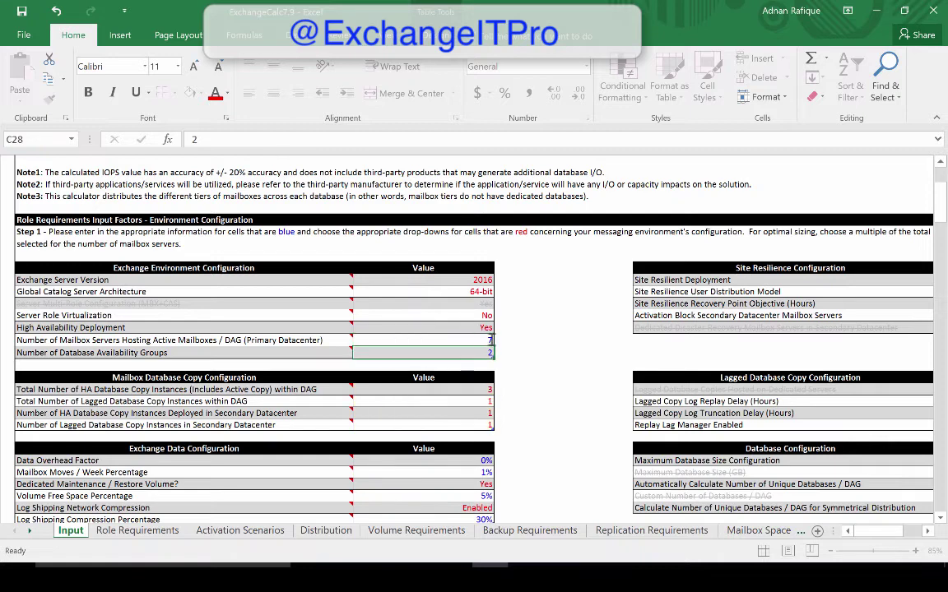
{"action": "left_click", "coordinate": [490, 339]}
{"action": "type", "text": "5"}
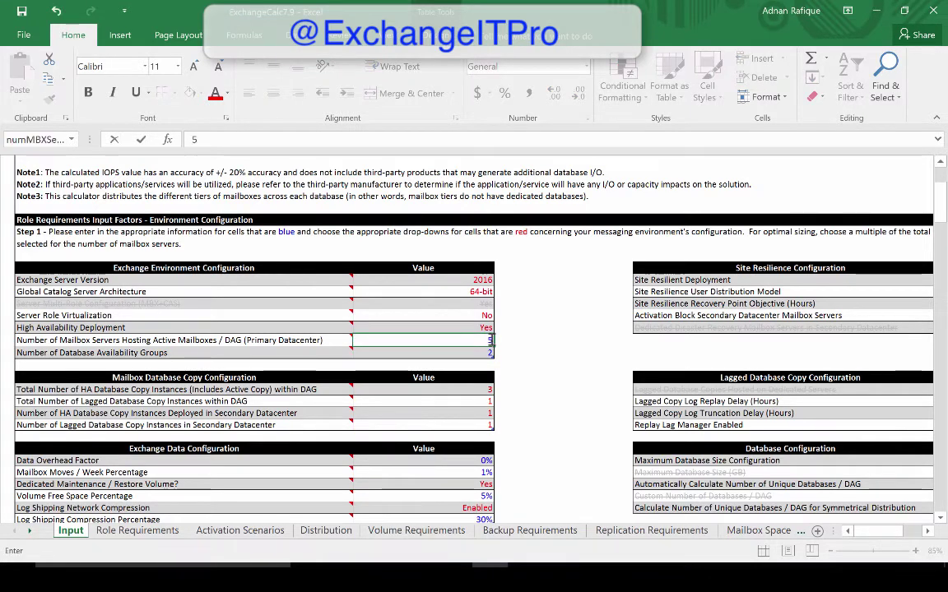
{"action": "key", "text": "Return"}
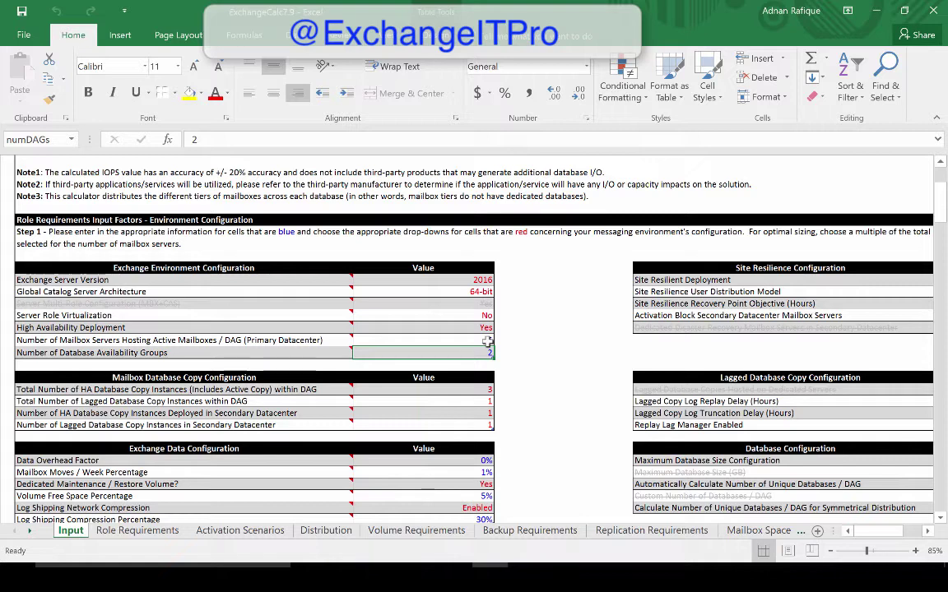
Check Role Requirements for 5 servers per DAG, then restore mailbox servers per DAG to 7
{"action": "left_click", "coordinate": [137, 531]}
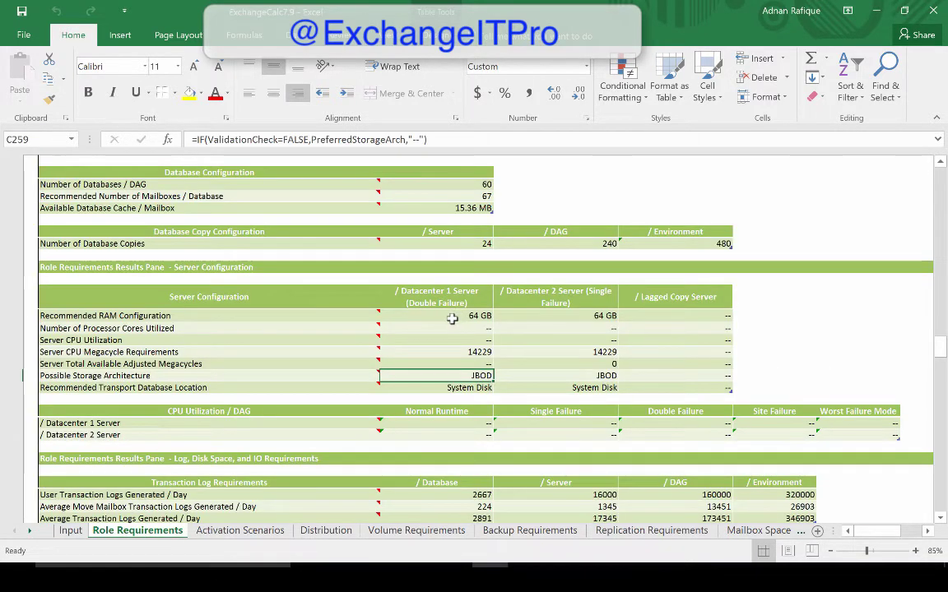
{"action": "left_click", "coordinate": [71, 531]}
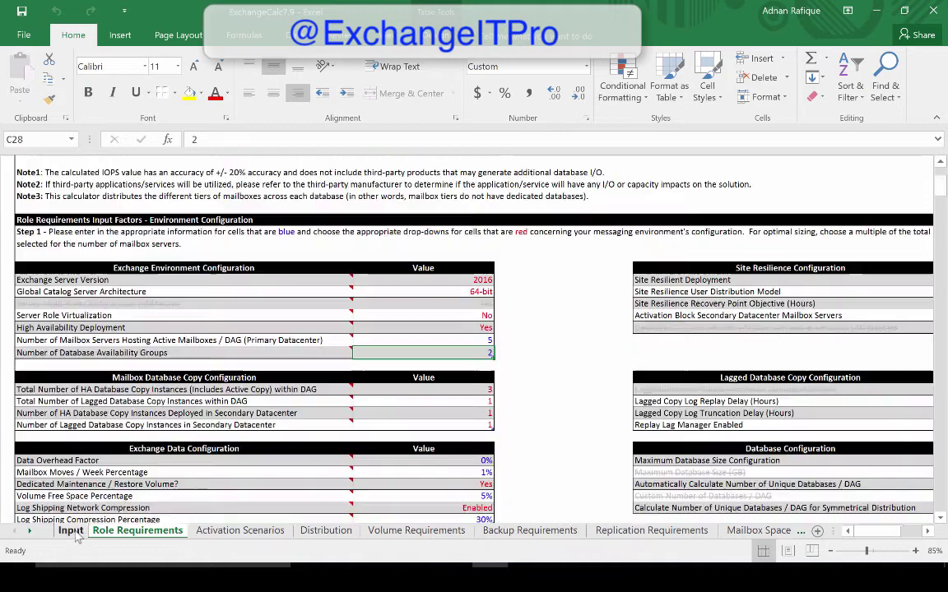
{"action": "left_click", "coordinate": [470, 339]}
{"action": "type", "text": "7"}
{"action": "key", "text": "Return"}
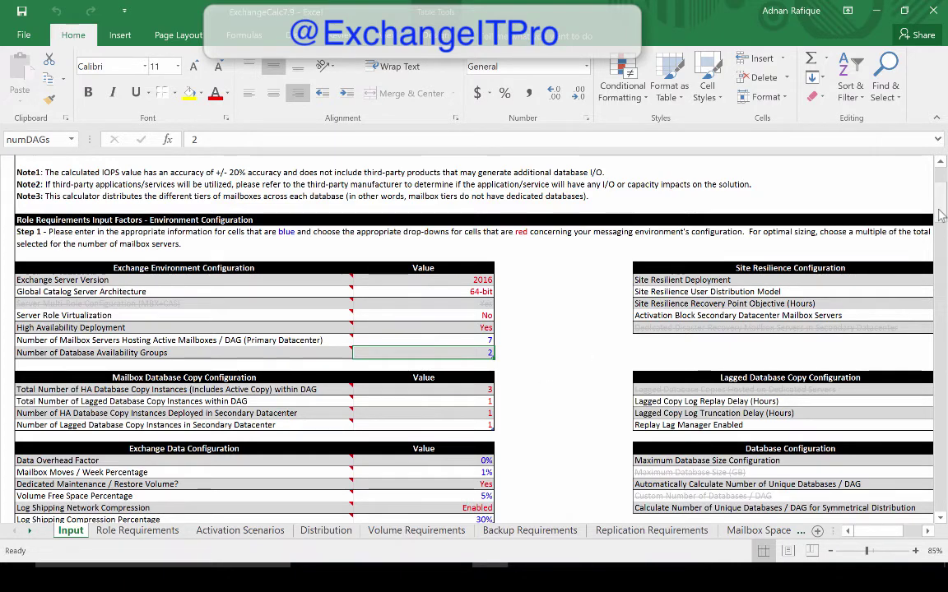
{"action": "left_click_drag", "start_coordinate": [944, 233], "coordinate": [942, 246]}
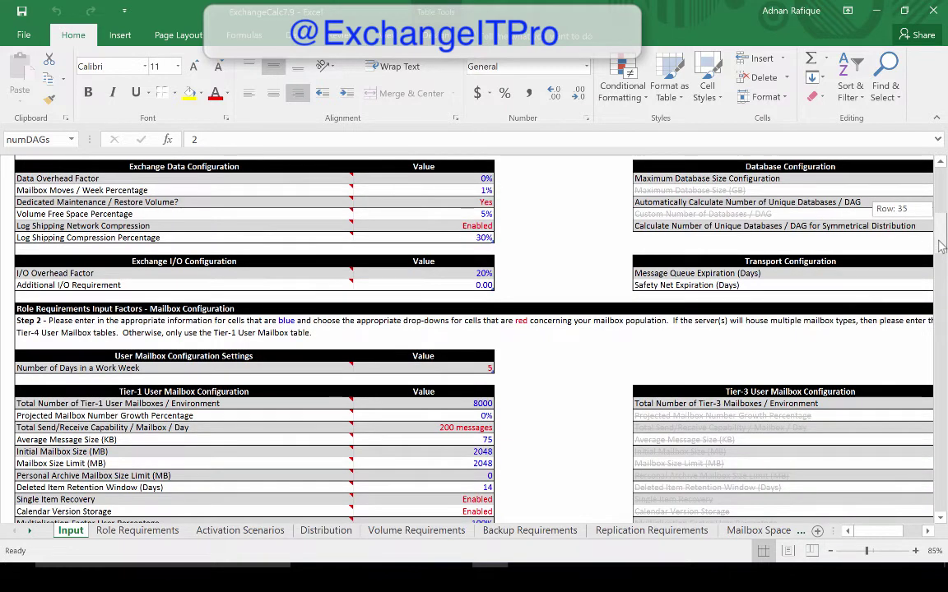
{"action": "left_click_drag", "start_coordinate": [942, 245], "coordinate": [942, 245]}
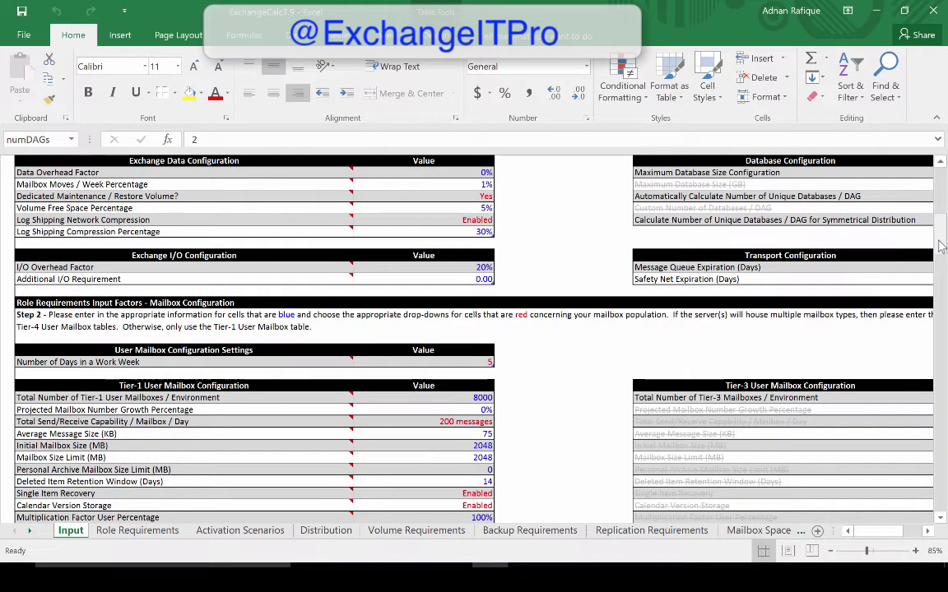
{"action": "left_click_drag", "start_coordinate": [942, 245], "coordinate": [941, 312]}
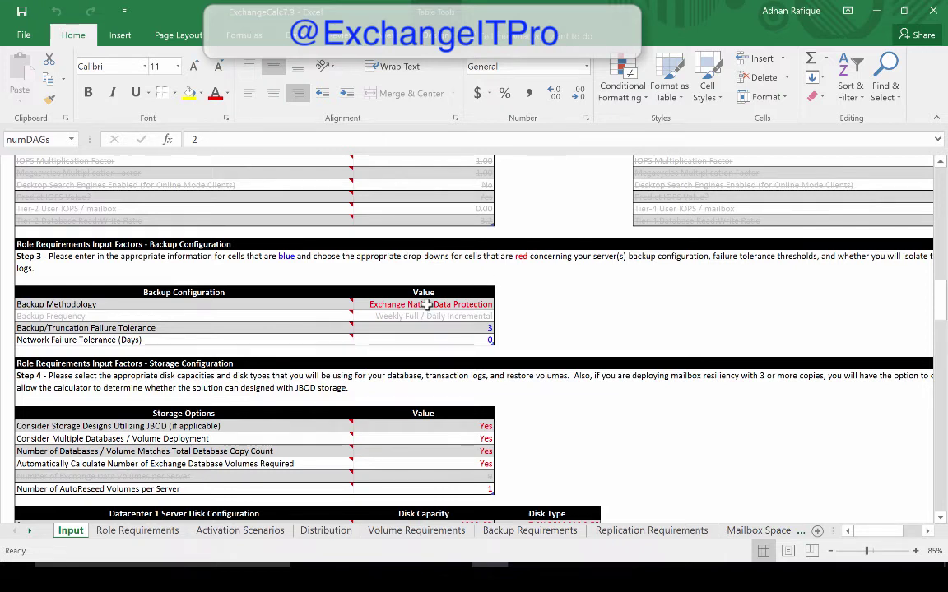
{"action": "left_click", "coordinate": [421, 305]}
{"action": "left_click", "coordinate": [498, 305]}
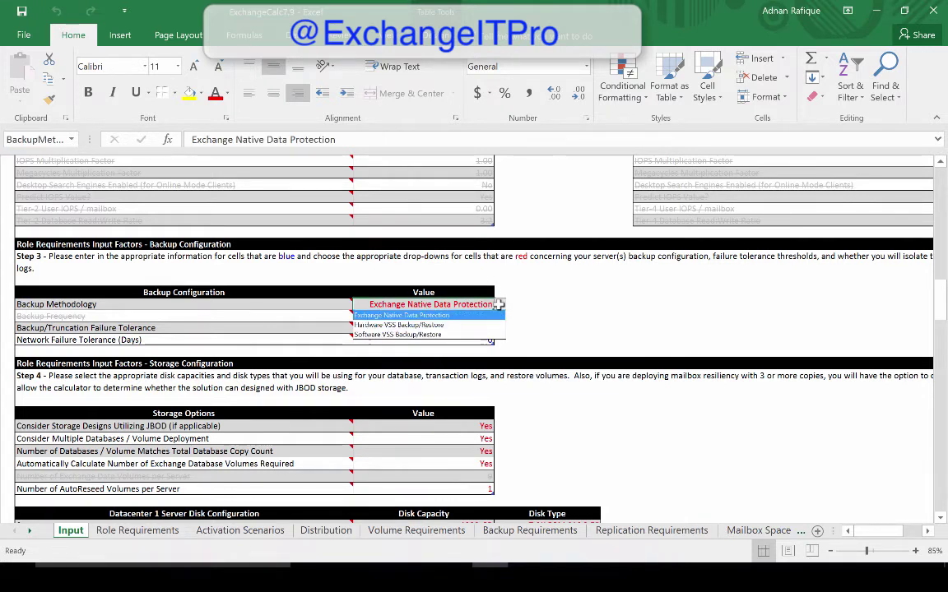
{"action": "key", "text": "Return"}
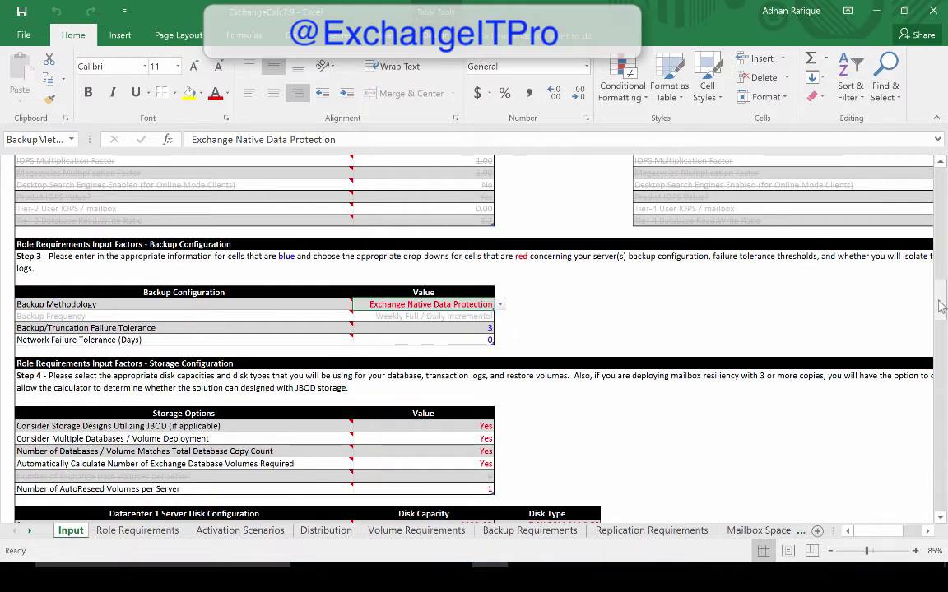
{"action": "left_click_drag", "start_coordinate": [941, 308], "coordinate": [941, 335]}
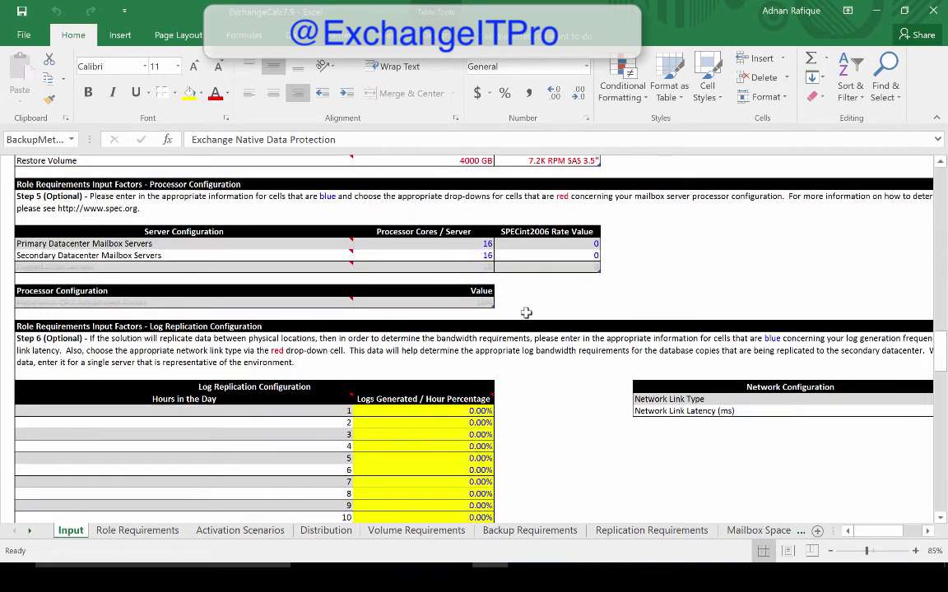
{"action": "left_click", "coordinate": [584, 245]}
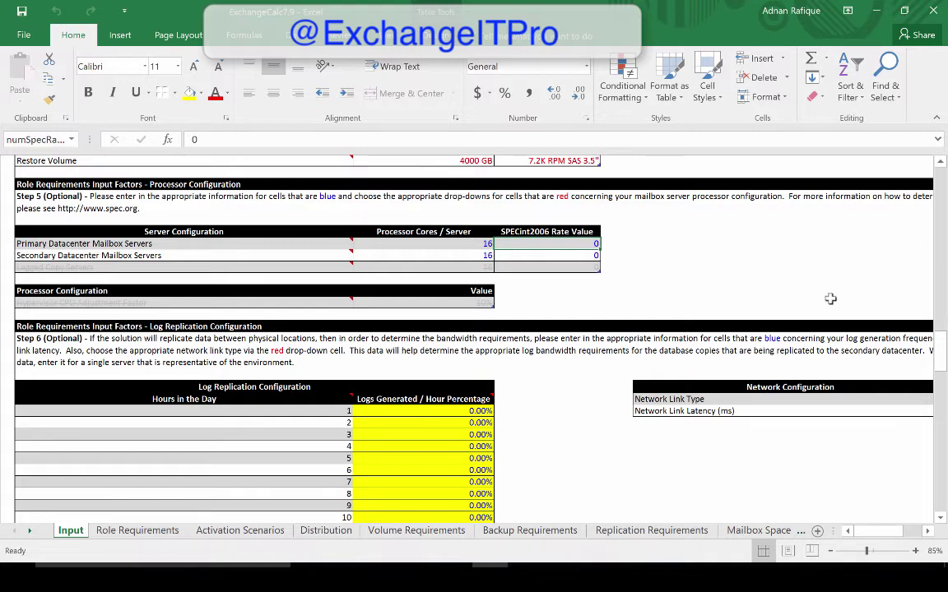
{"action": "scroll", "coordinate": [494, 346], "scroll_direction": "down", "scroll_amount": 4}
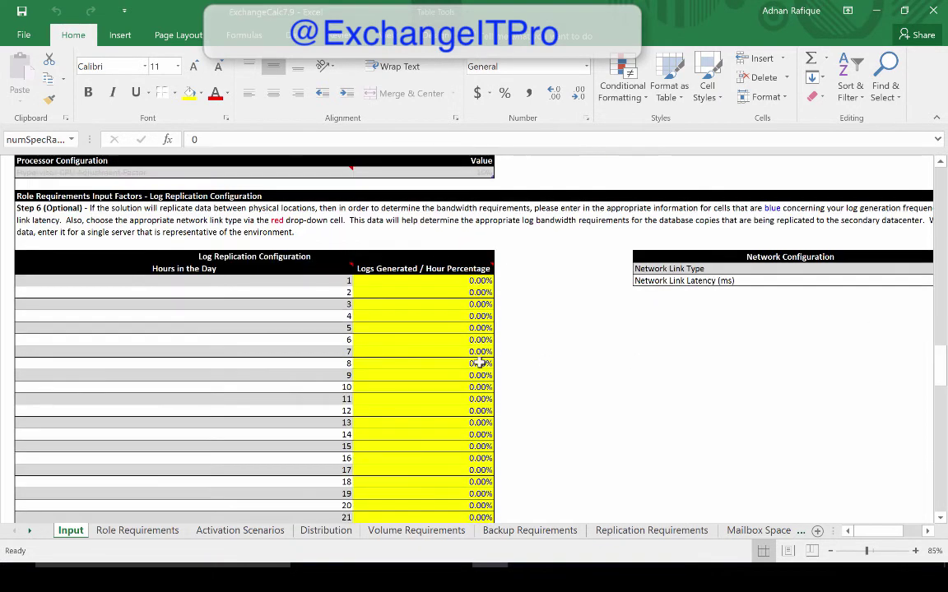
{"action": "left_click_drag", "start_coordinate": [940, 362], "coordinate": [942, 427]}
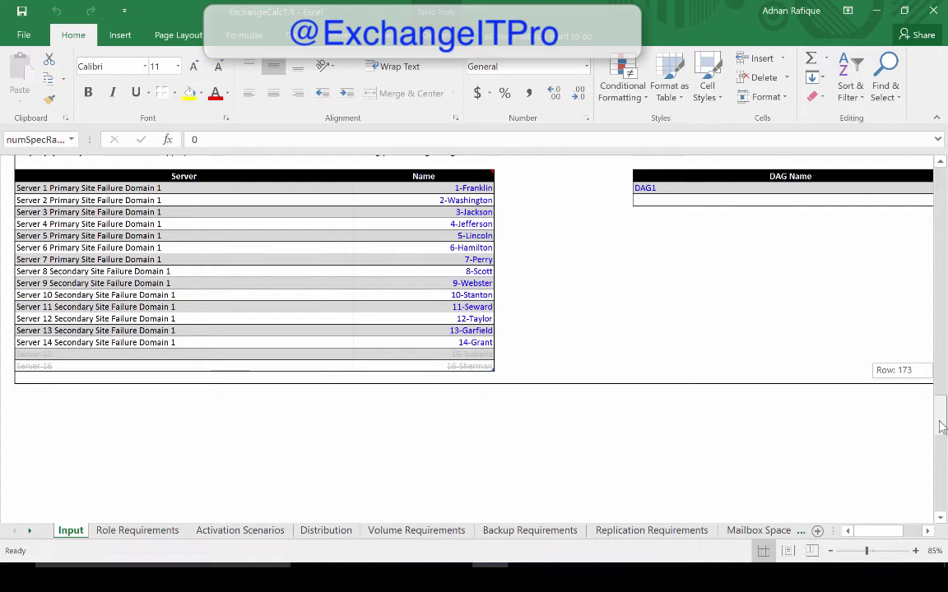
{"action": "left_click_drag", "start_coordinate": [942, 426], "coordinate": [943, 411]}
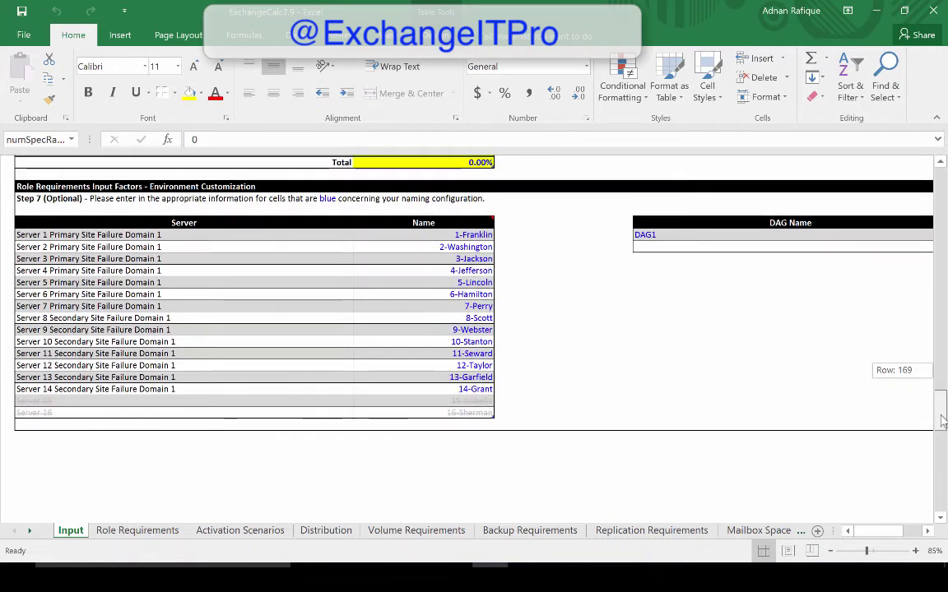
{"action": "mouse_move", "coordinate": [874, 531]}
{"action": "left_mouse_down"}
{"action": "mouse_move", "coordinate": [888, 535]}
{"action": "mouse_move", "coordinate": [862, 535]}
{"action": "left_mouse_up"}
{"action": "left_click_drag", "start_coordinate": [942, 428], "coordinate": [945, 232]}
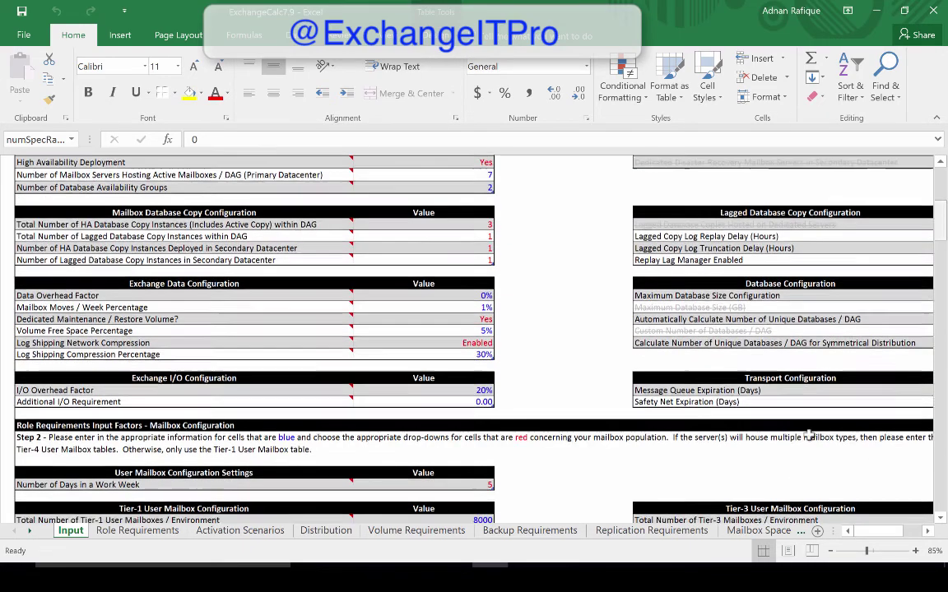
{"action": "left_click_drag", "start_coordinate": [870, 537], "coordinate": [875, 539]}
{"action": "left_click_drag", "start_coordinate": [943, 220], "coordinate": [943, 193]}
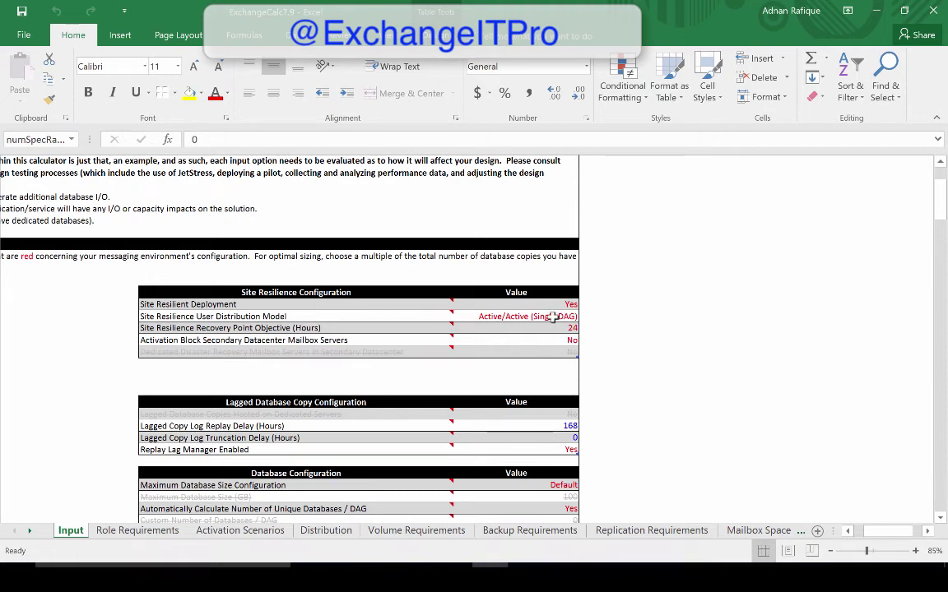
{"action": "left_click", "coordinate": [554, 318]}
{"action": "left_click", "coordinate": [585, 317]}
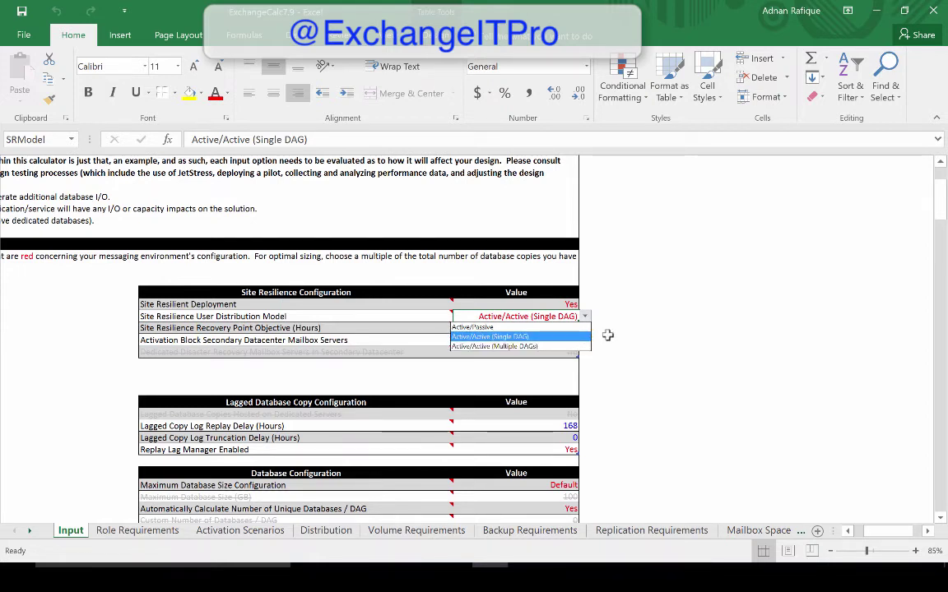
{"action": "key", "text": "Escape"}
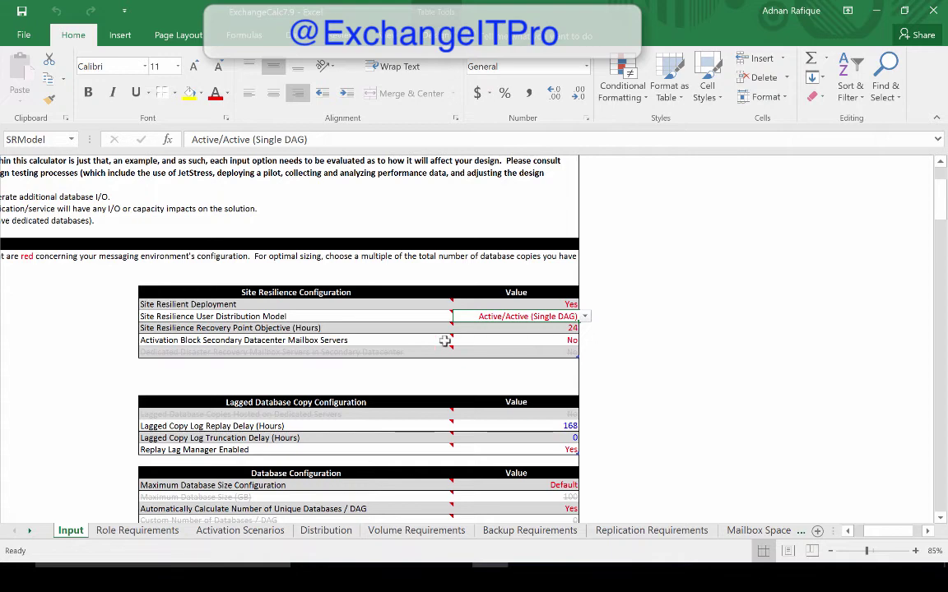
{"action": "mouse_move", "coordinate": [373, 334]}
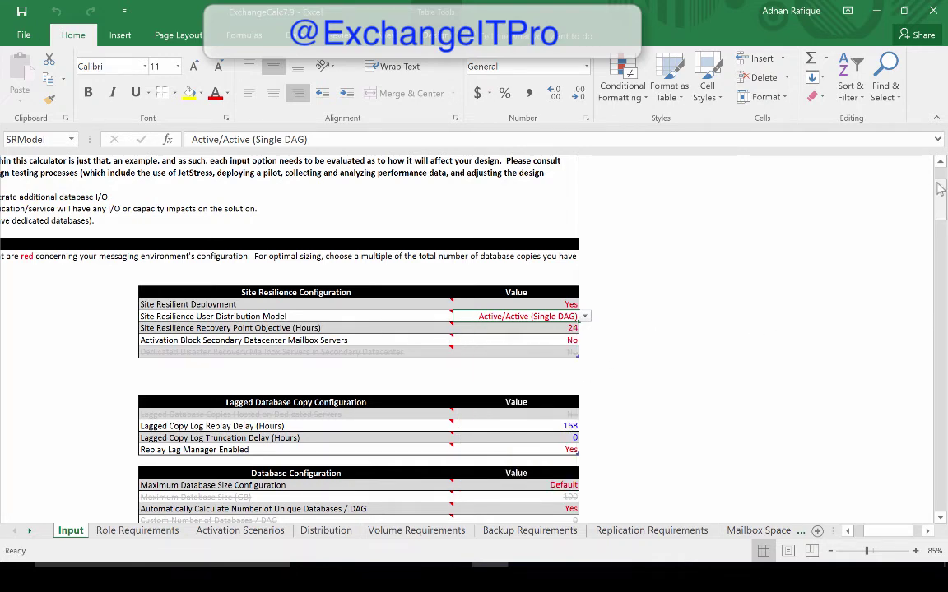
{"action": "left_click_drag", "start_coordinate": [941, 198], "coordinate": [943, 218]}
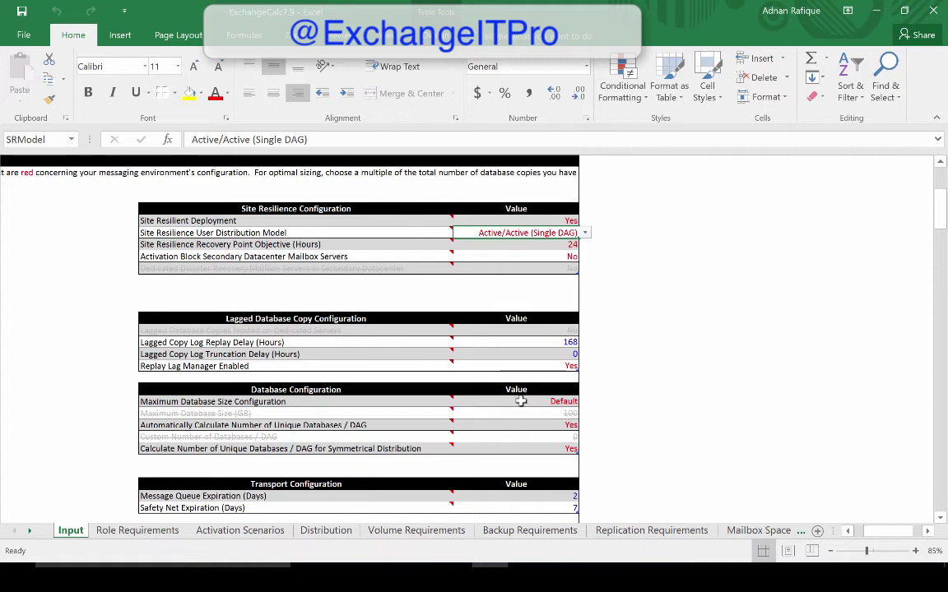
{"action": "left_click", "coordinate": [557, 402]}
{"action": "left_click", "coordinate": [644, 436]}
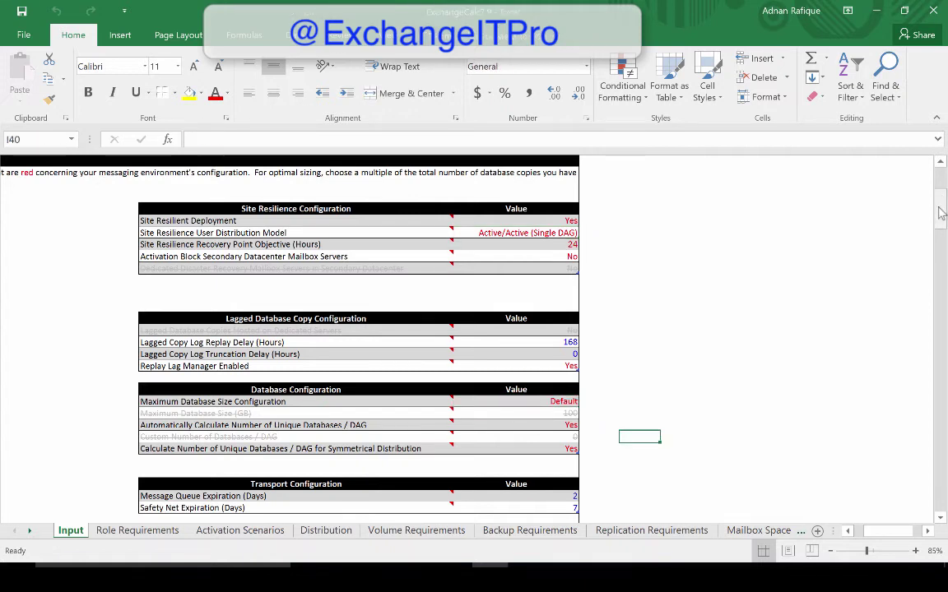
Review Role Requirements results: 9293 CPU megacycles, JBOD storage and 672 database copies
{"action": "left_click", "coordinate": [161, 533]}
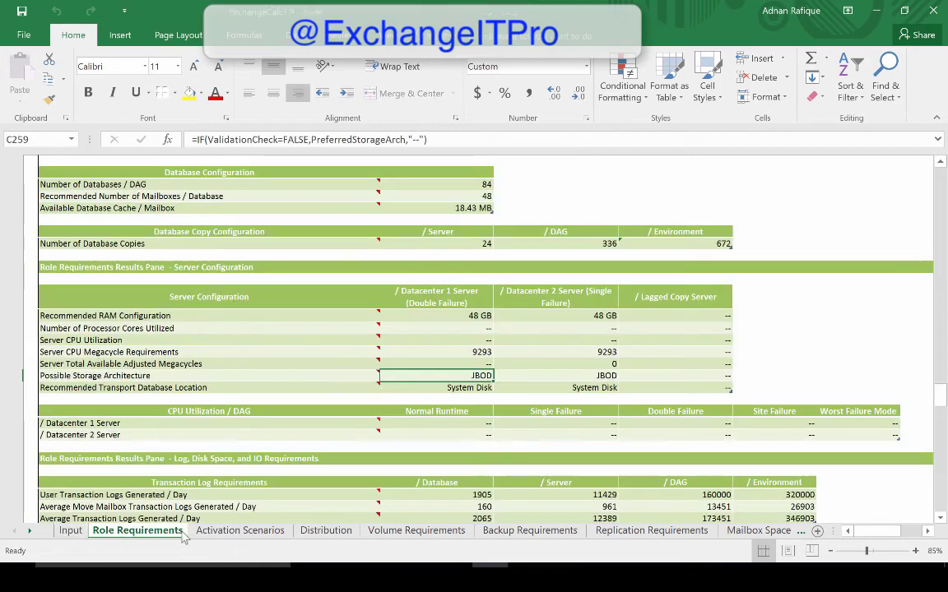
{"action": "left_click", "coordinate": [194, 531]}
{"action": "left_click", "coordinate": [177, 531]}
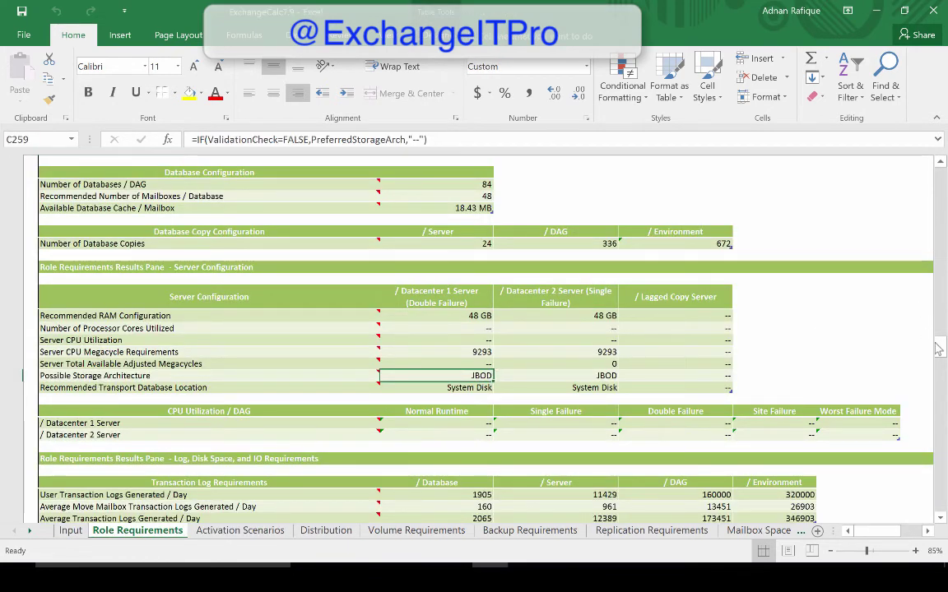
{"action": "left_click_drag", "start_coordinate": [942, 345], "coordinate": [941, 327]}
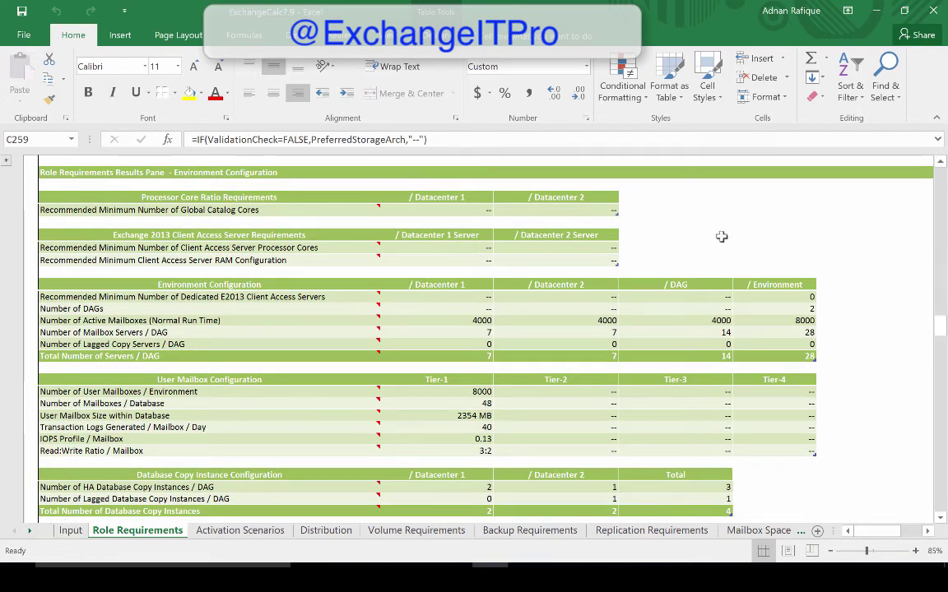
{"action": "left_click_drag", "start_coordinate": [941, 319], "coordinate": [941, 325]}
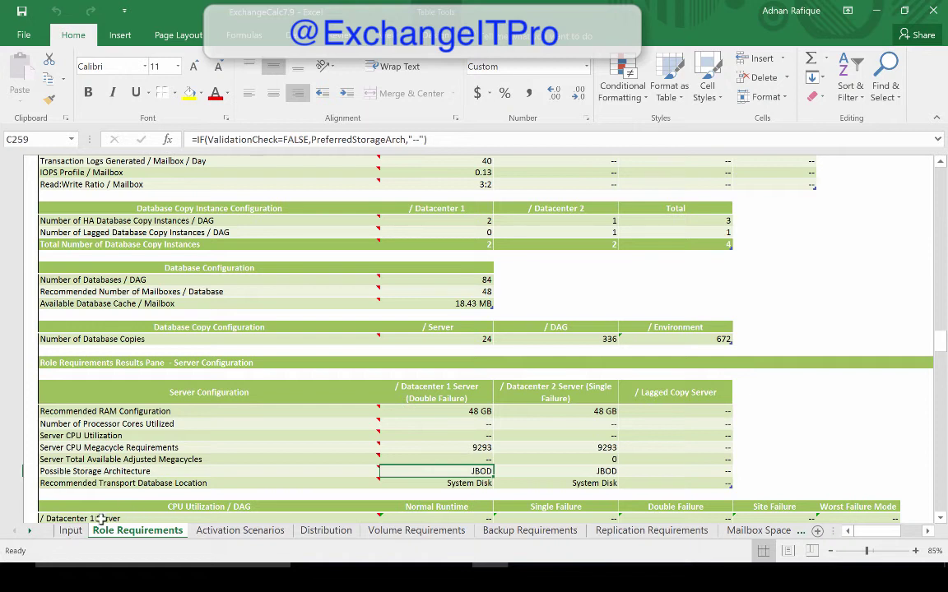
{"action": "mouse_move", "coordinate": [319, 292]}
On the Input sheet, read the symmetrical distribution note in cell F41
{"action": "left_click", "coordinate": [71, 531]}
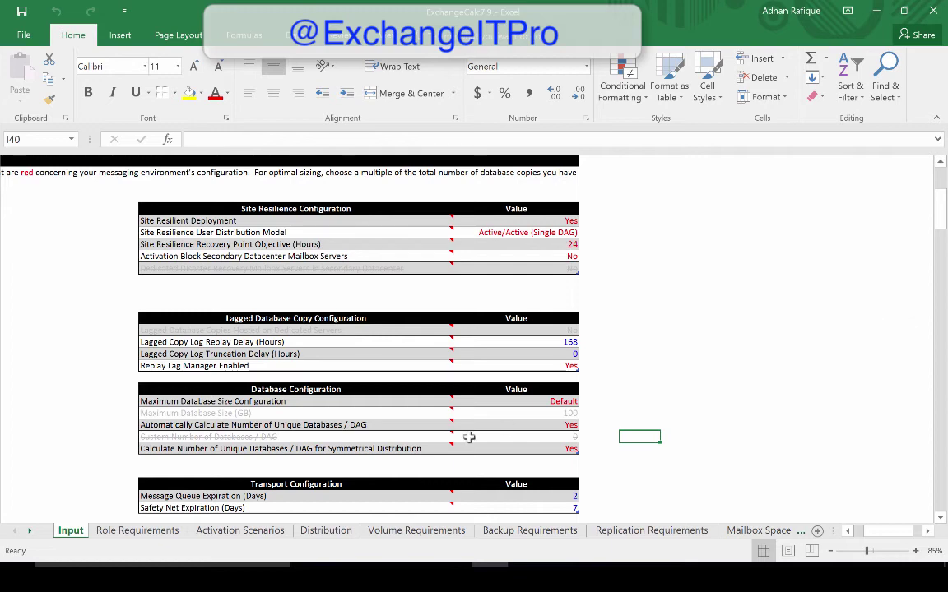
{"action": "left_click", "coordinate": [387, 450]}
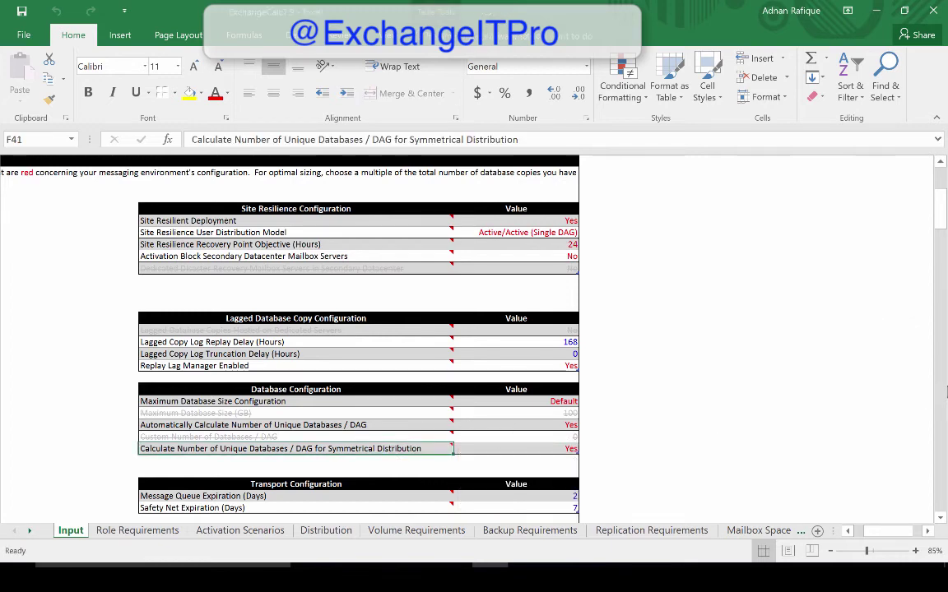
{"action": "left_click_drag", "start_coordinate": [944, 216], "coordinate": [945, 245]}
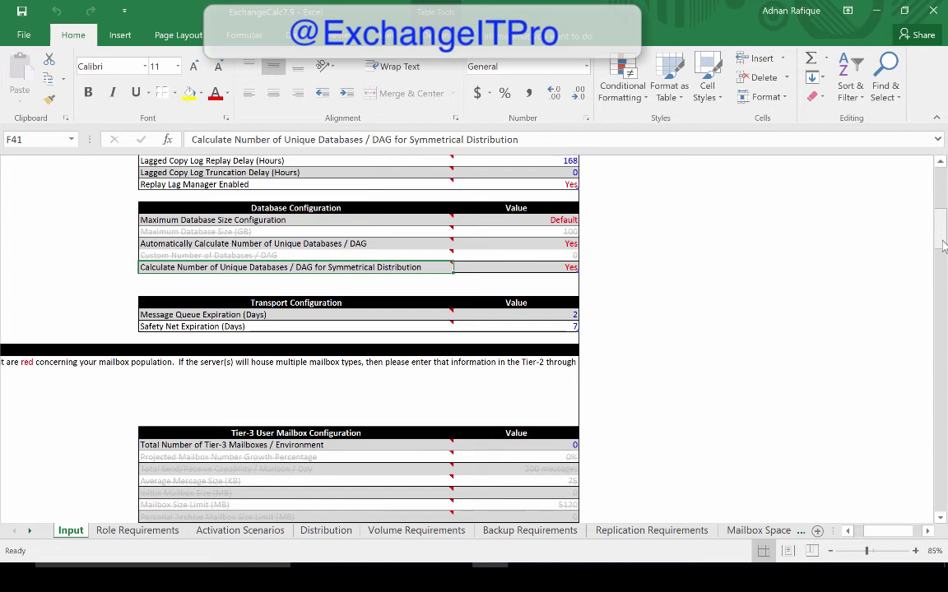
{"action": "left_click_drag", "start_coordinate": [944, 245], "coordinate": [944, 174]}
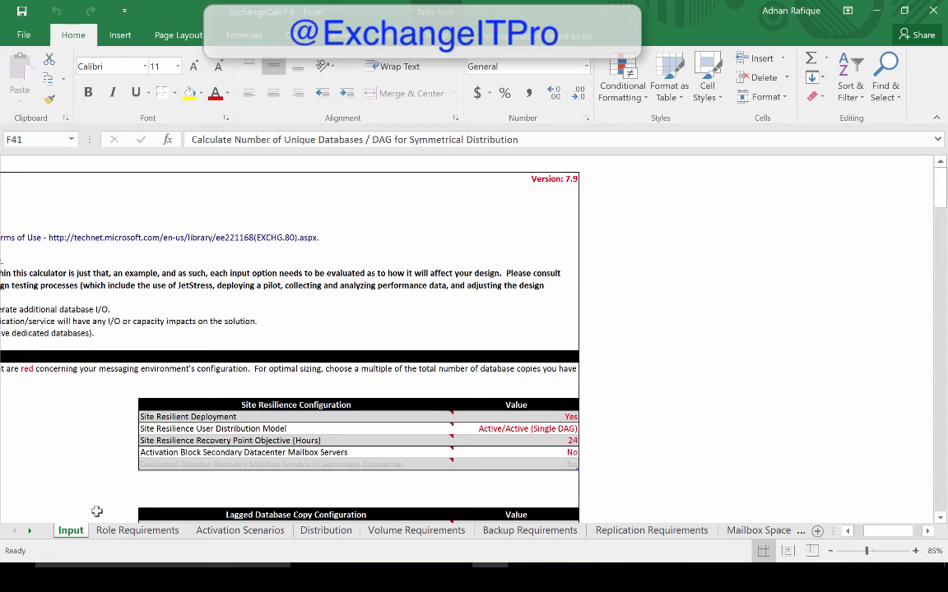
{"action": "scroll", "coordinate": [858, 533], "scroll_direction": "left", "scroll_amount": 5}
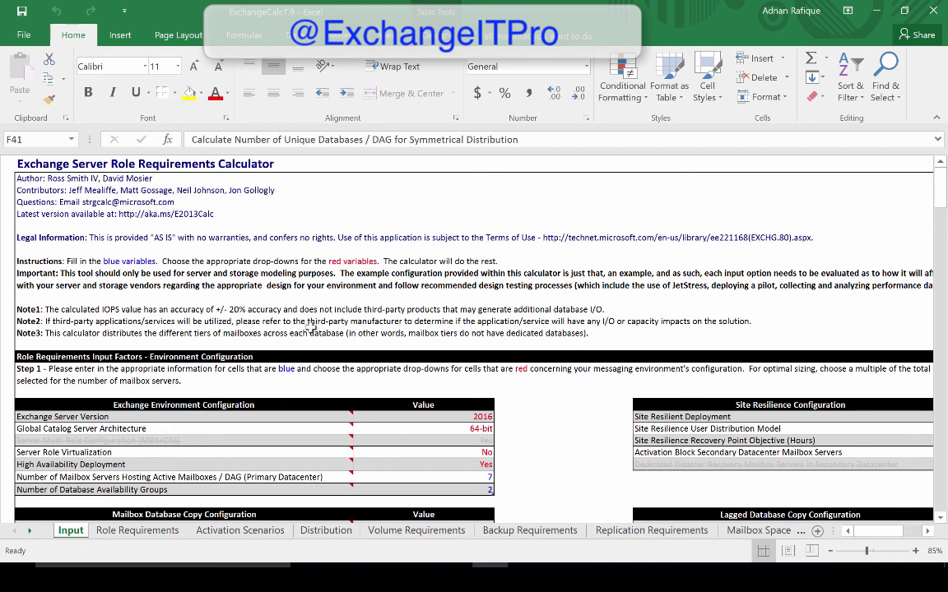
{"action": "left_click", "coordinate": [179, 201]}
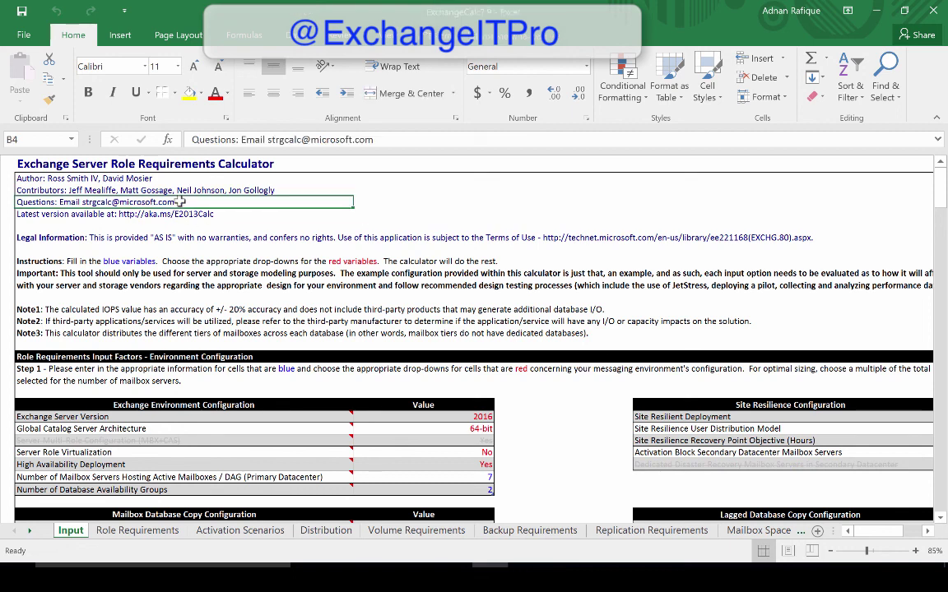